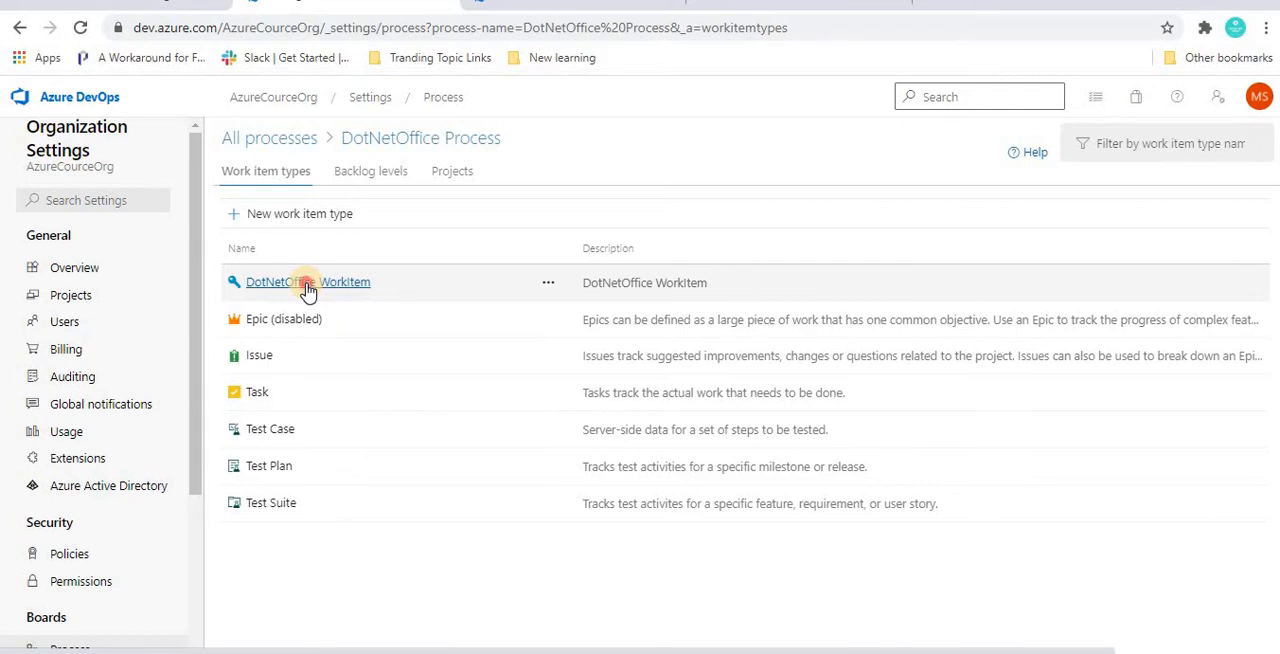
# Step: Open the layout of the DotNetOffice WorkItem type and compare it with work item 29's form
pyautogui.click(308, 284)
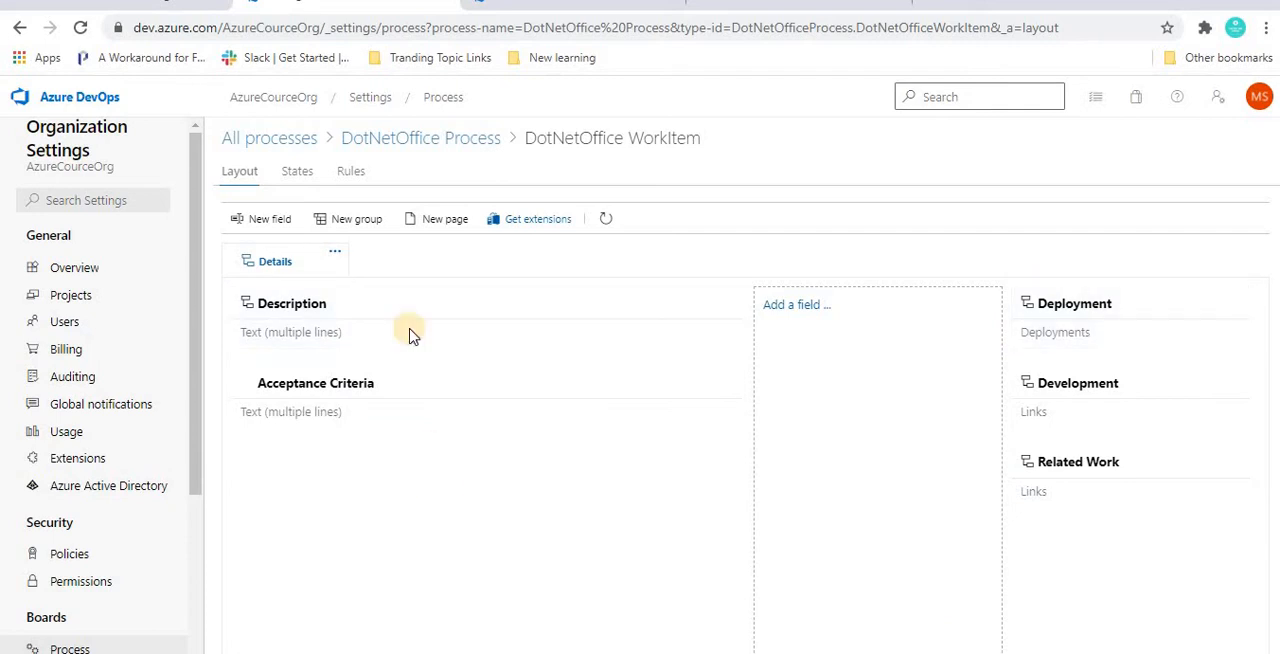
pyautogui.click(475, 4)
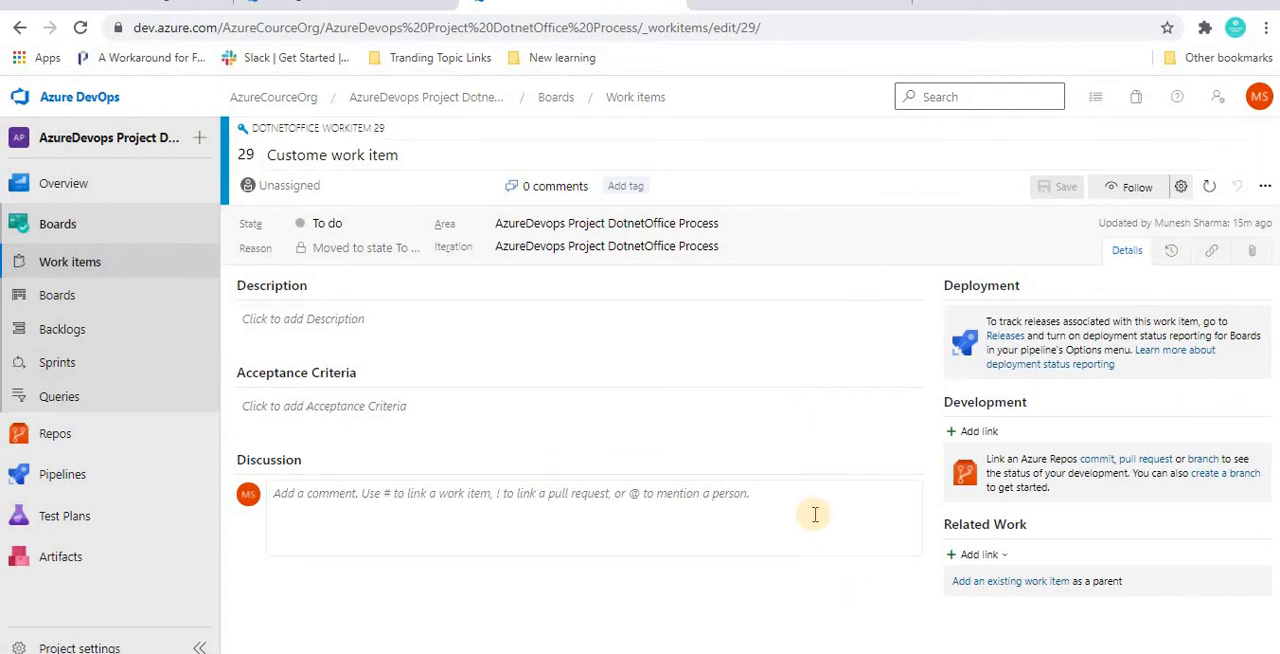
pyautogui.click(447, 8)
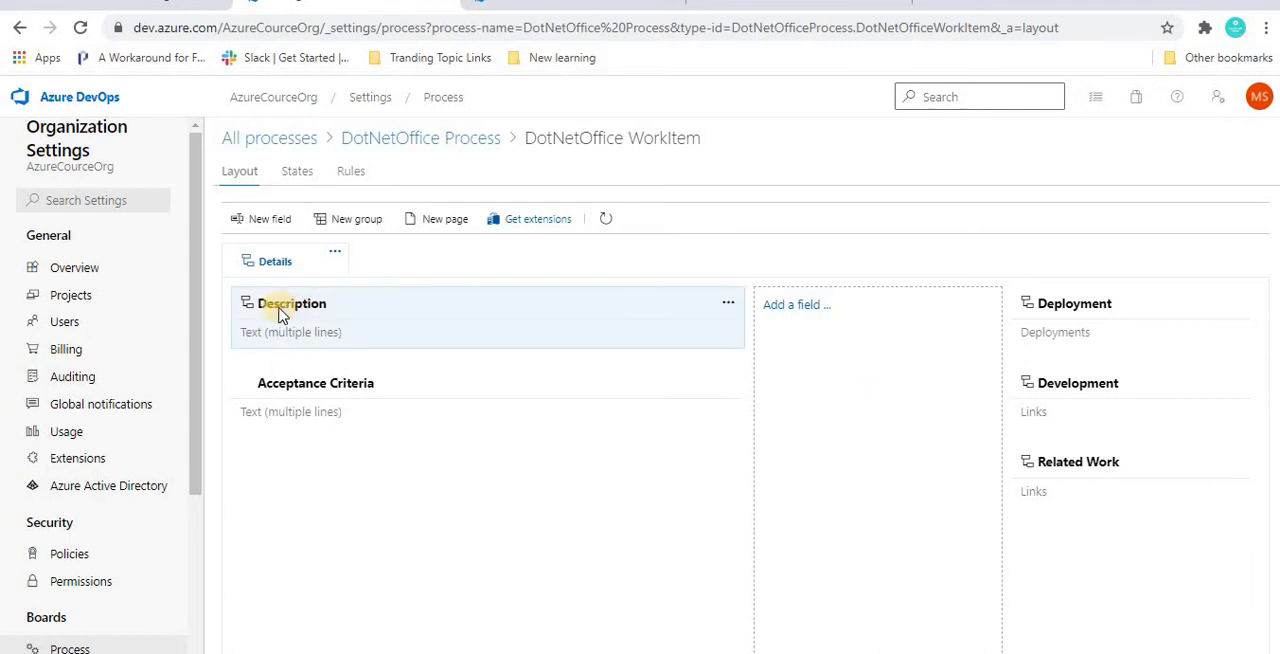
# Step: Hide the Description field from the DotNetOffice WorkItem layout and check the change on the reloaded work item 29
pyautogui.moveTo(295, 313)
pyautogui.click(728, 306)
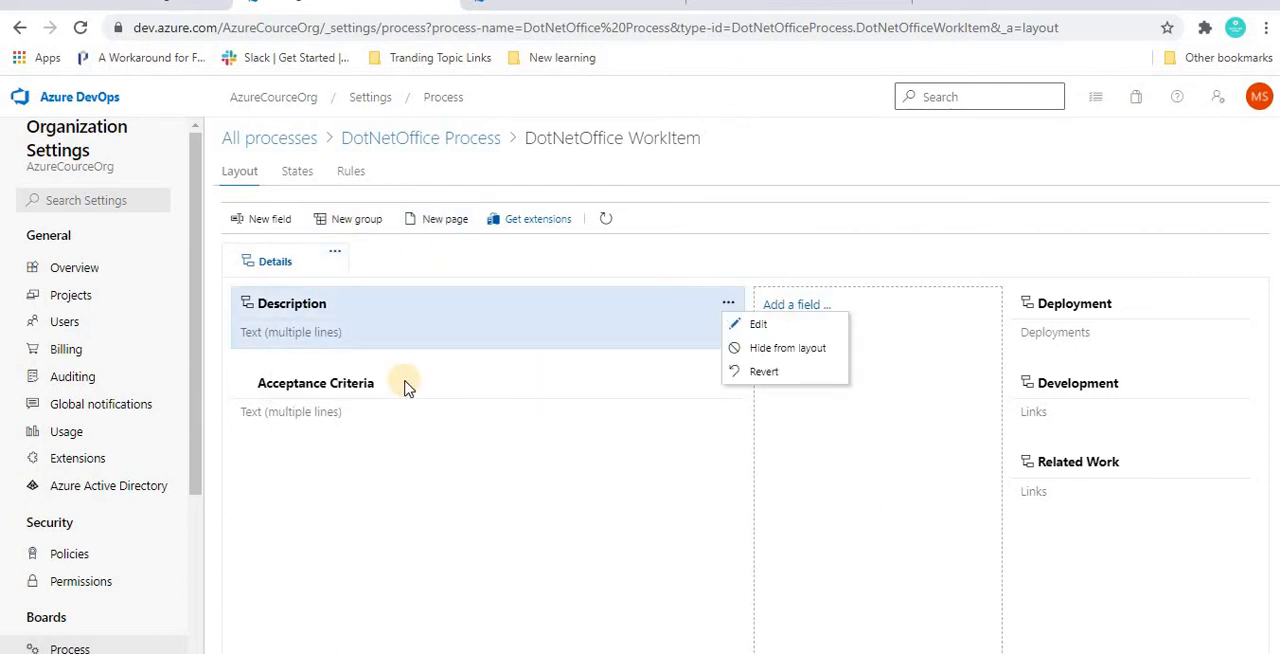
pyautogui.click(787, 350)
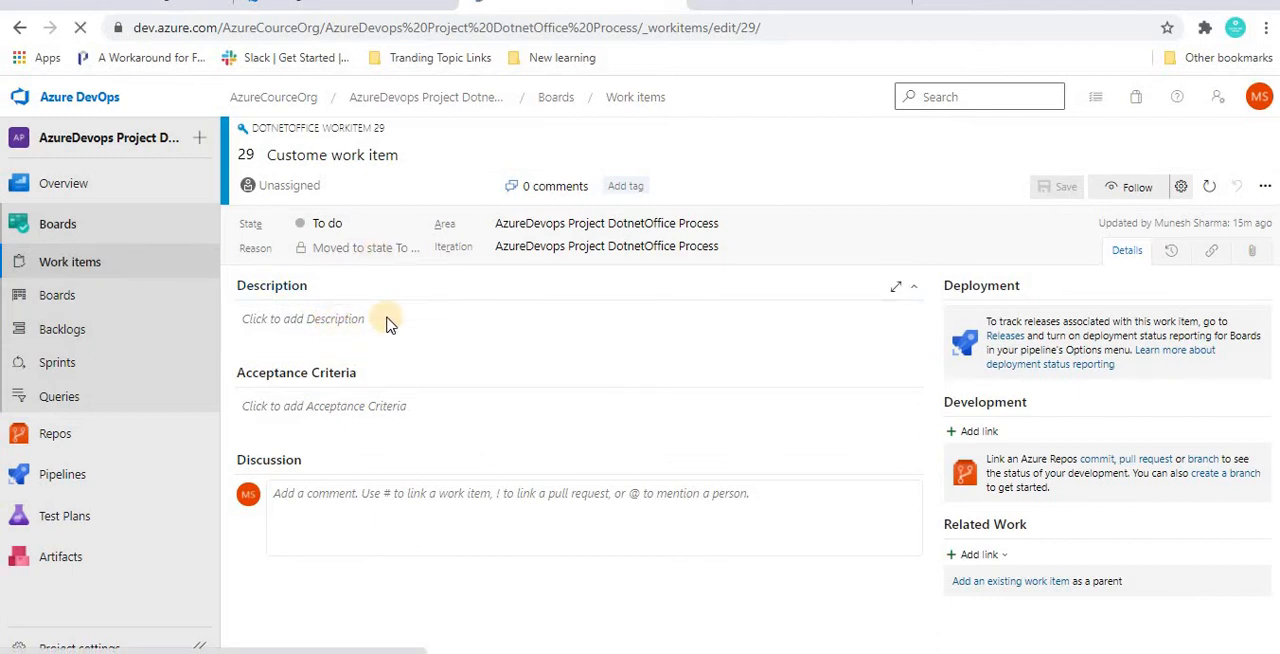
pyautogui.press('F5')
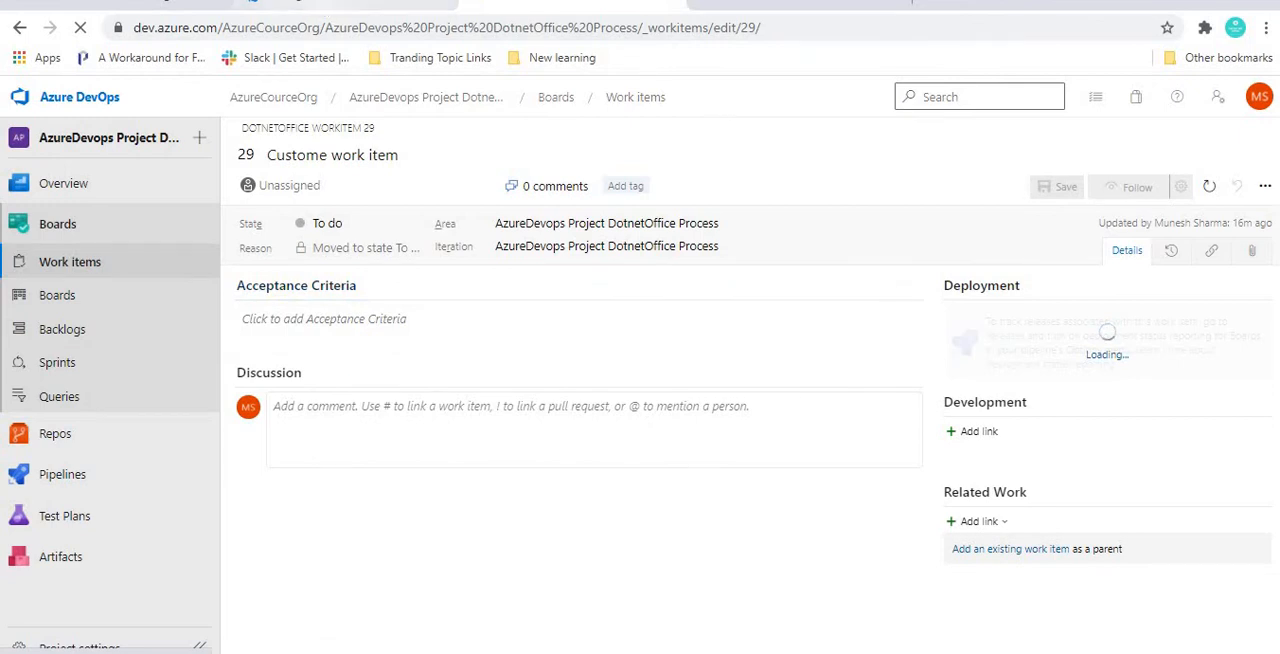
pyautogui.click(350, 2)
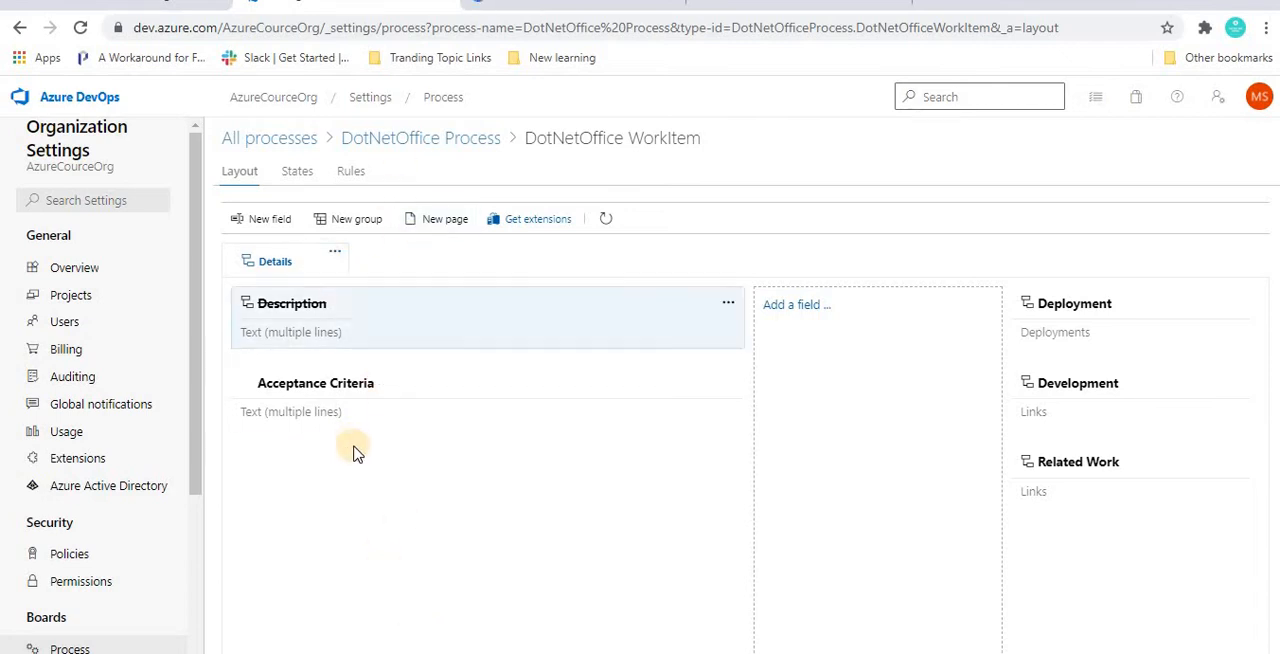
# Step: Add a new Boolean field named Custom1 to the DotNetOffice WorkItem type and refresh the layout
pyautogui.click(263, 222)
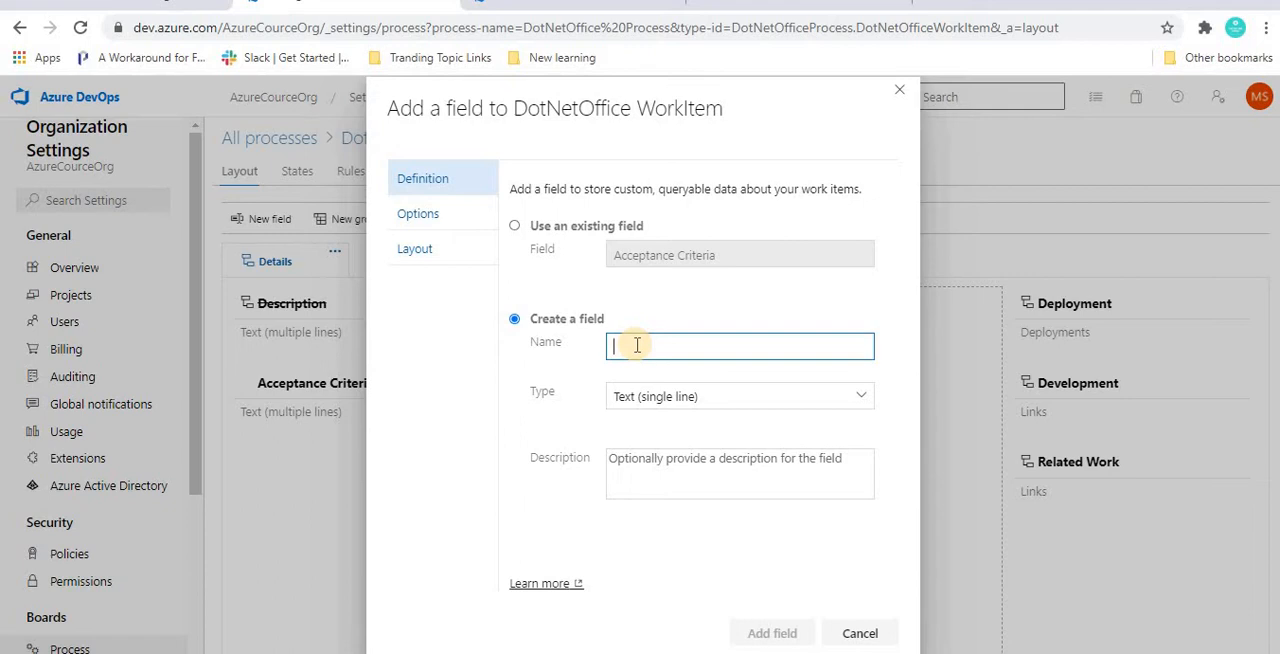
pyautogui.write('Custom')
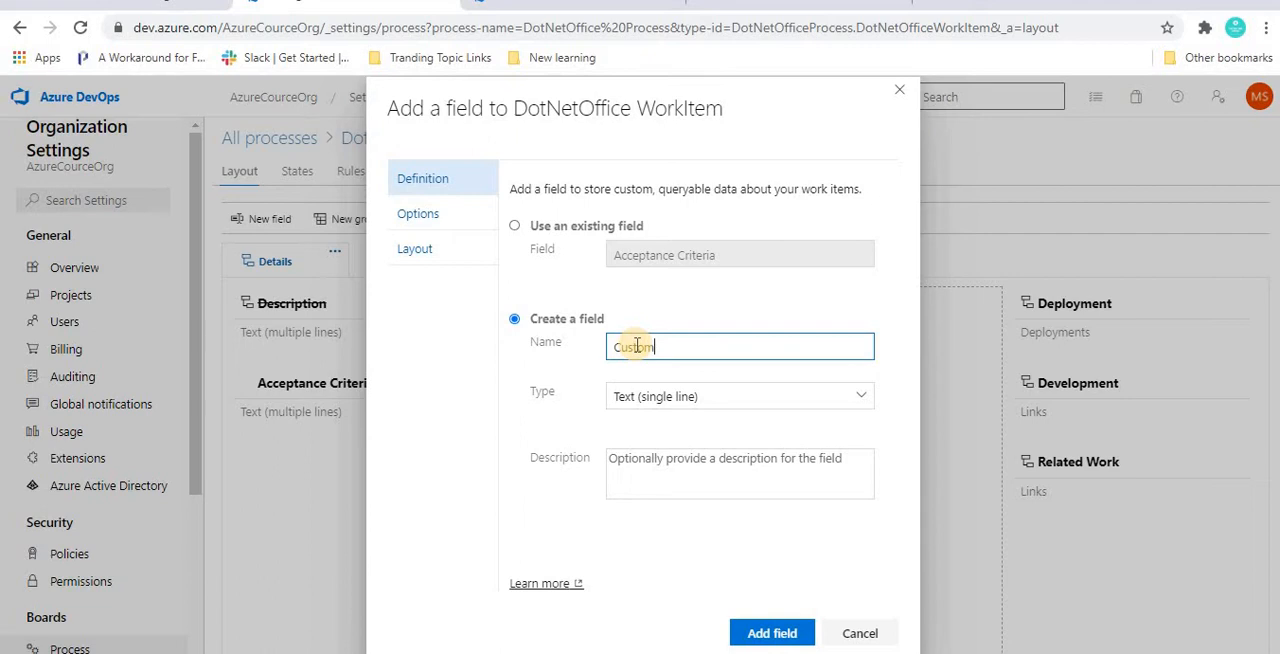
pyautogui.write('1')
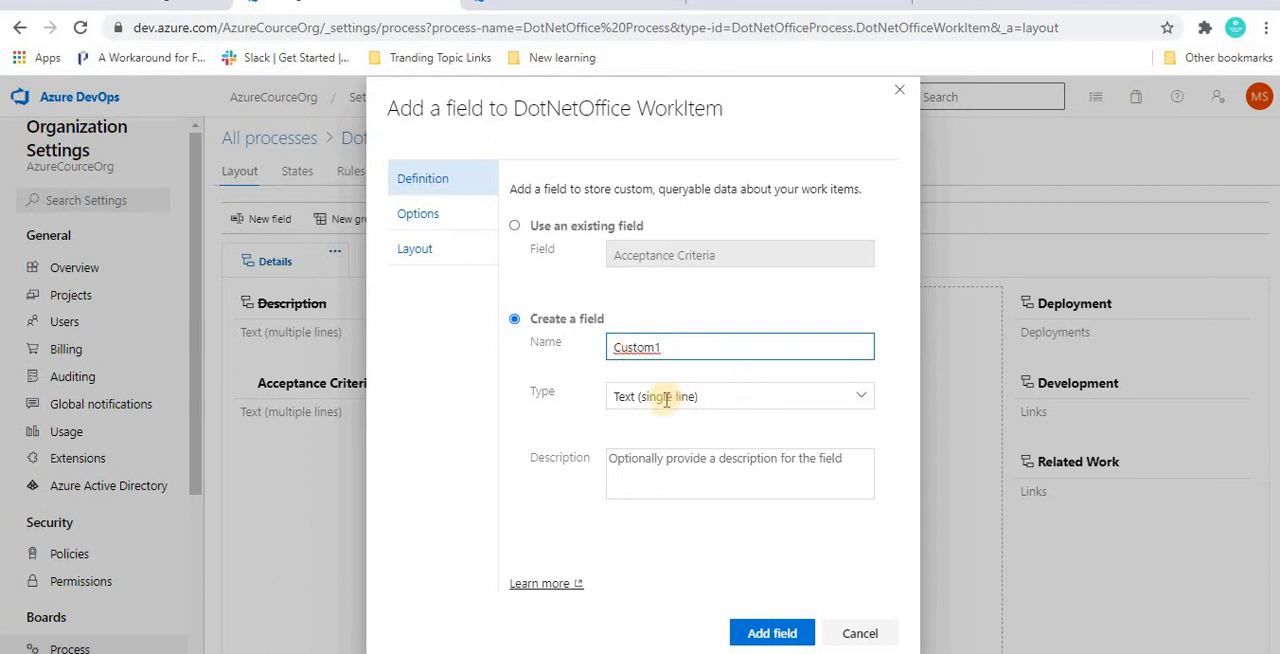
pyautogui.click(697, 396)
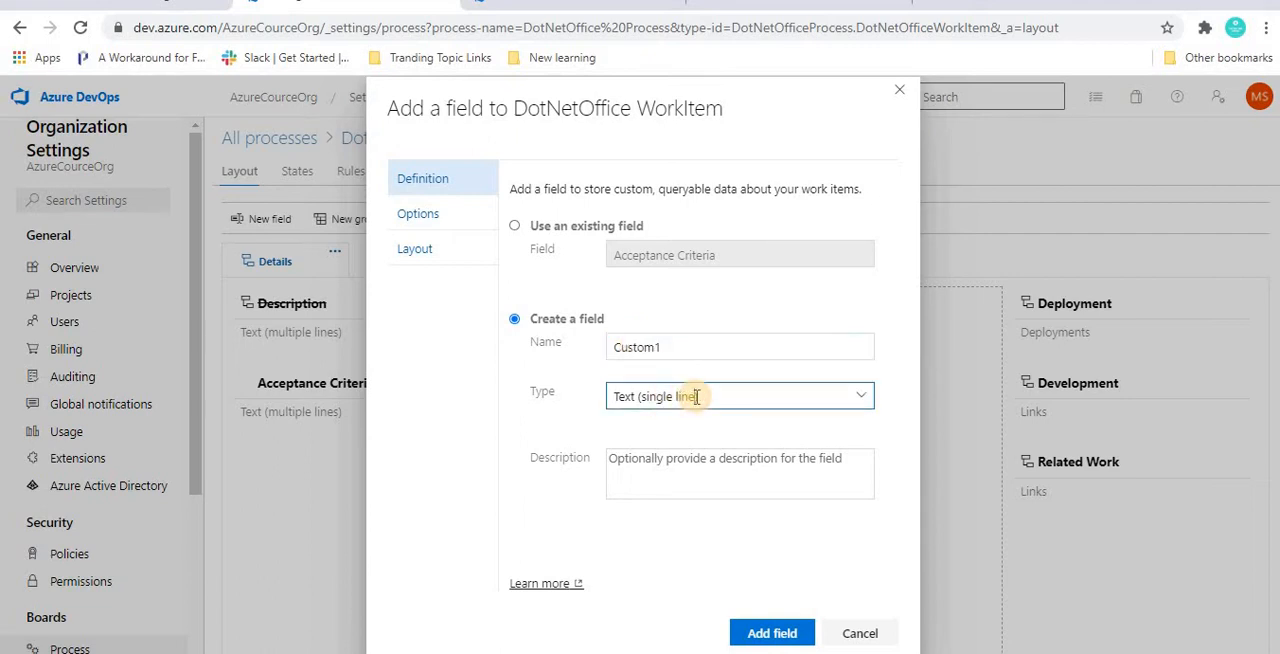
pyautogui.click(864, 398)
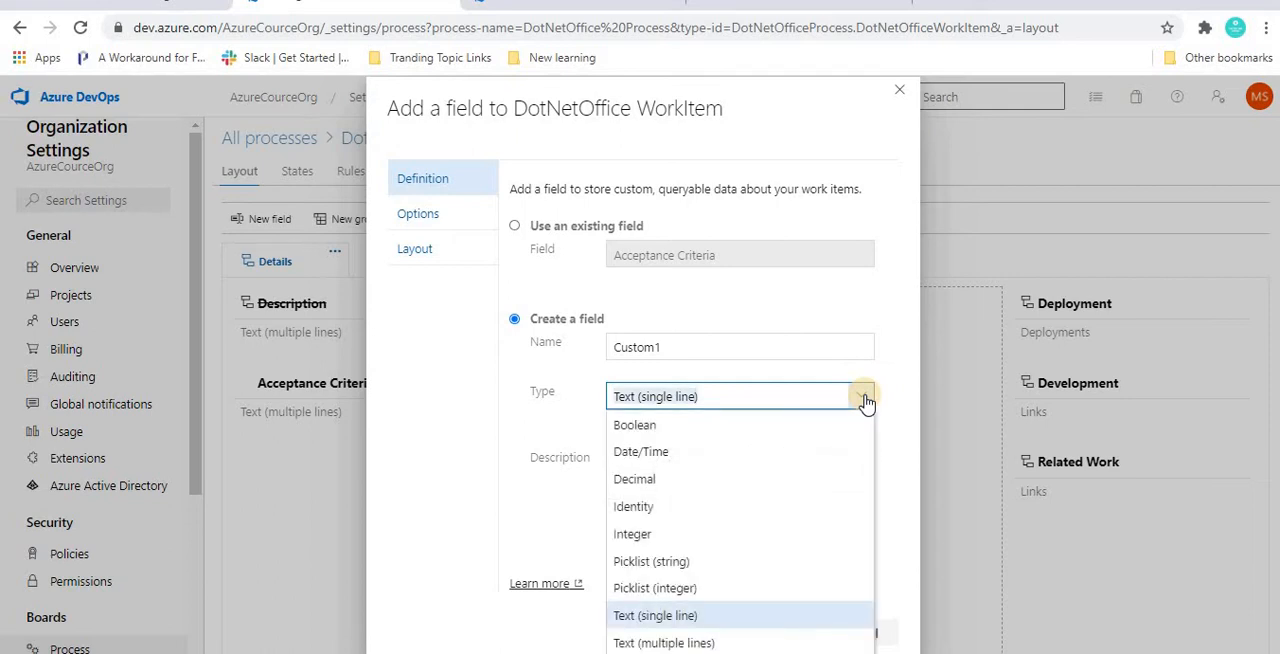
pyautogui.click(627, 428)
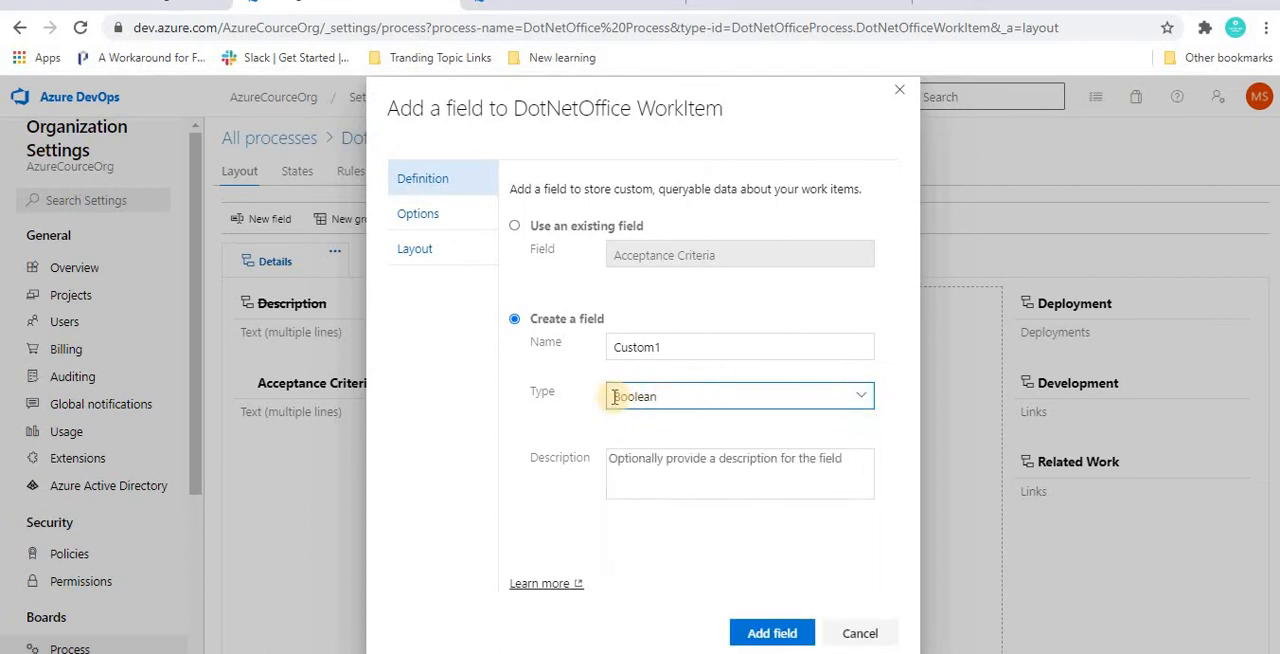
pyautogui.click(750, 633)
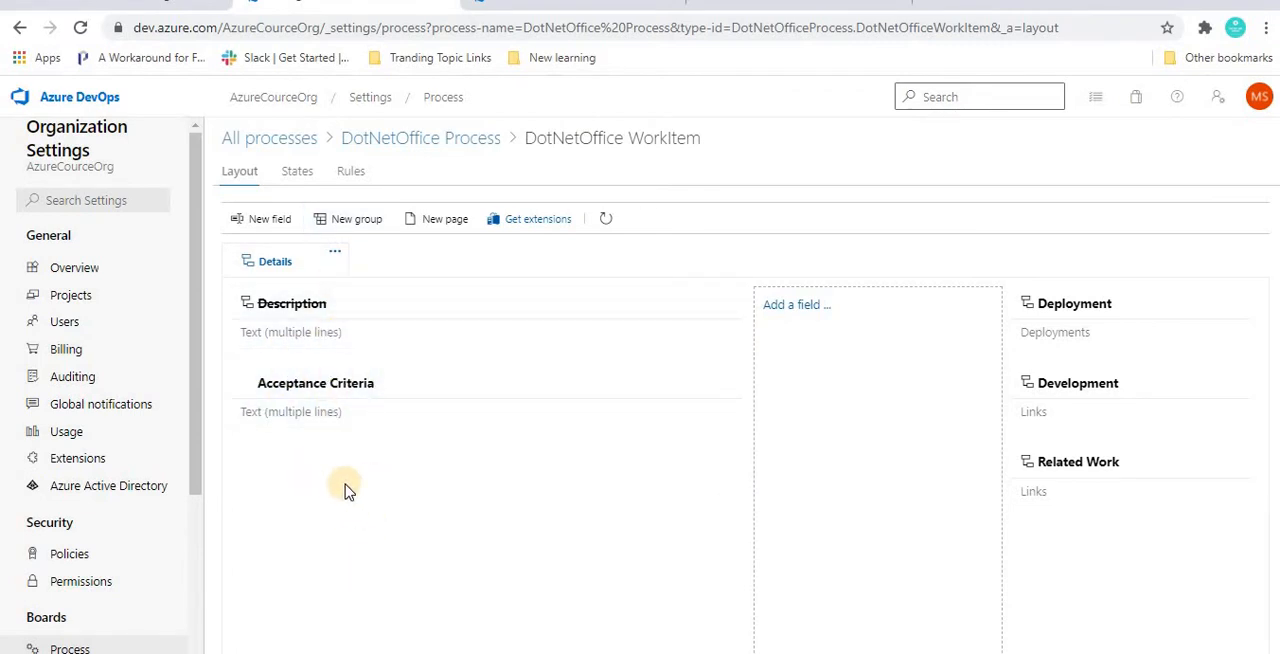
pyautogui.click(606, 219)
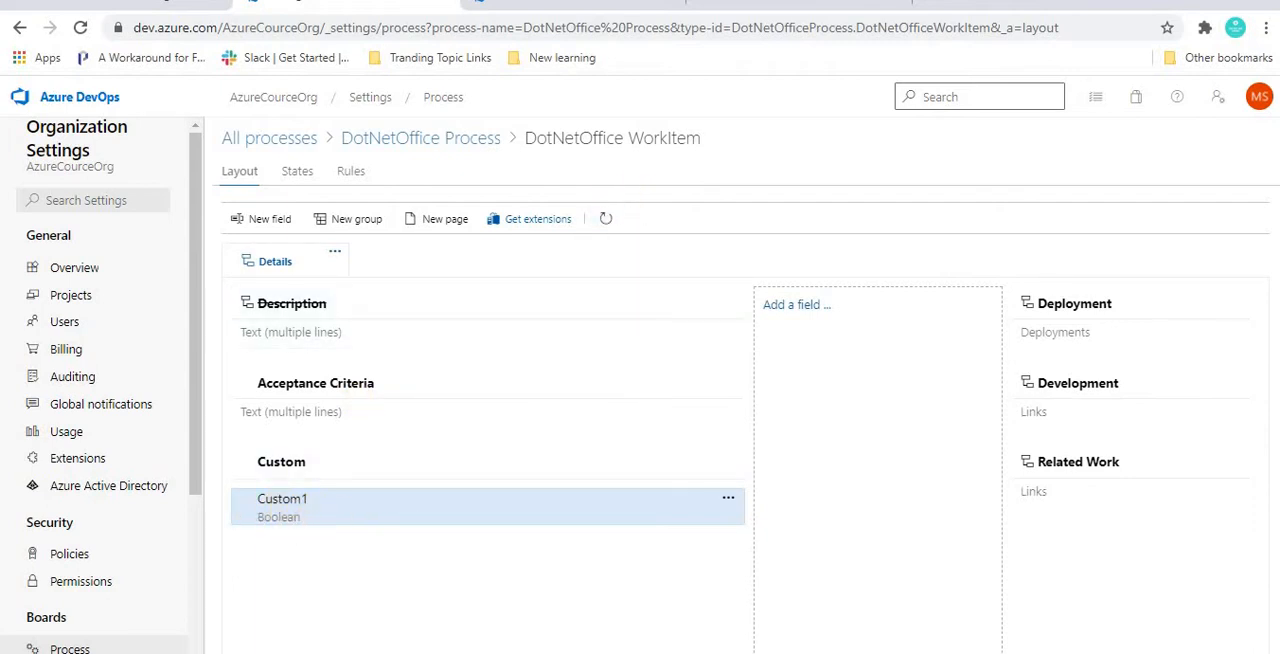
# Step: Reload work item 29 and check its form for the Custom1 field
pyautogui.click(540, 3)
pyautogui.press('F5')
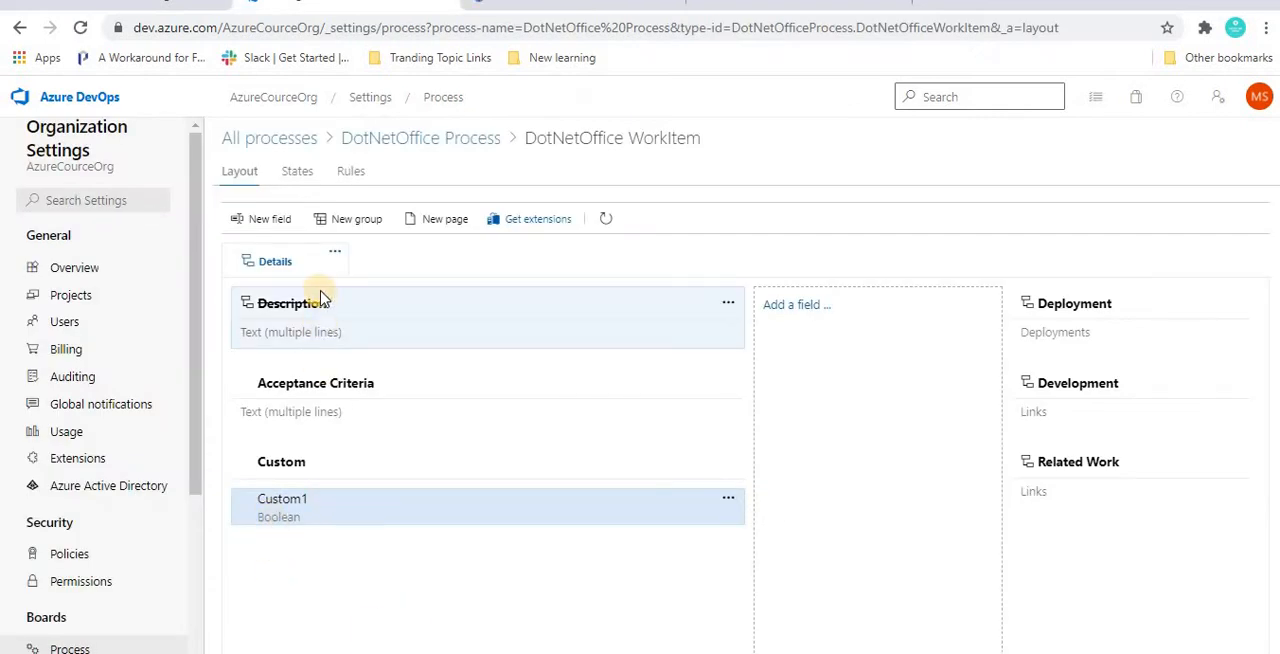
pyautogui.click(725, 505)
pyautogui.click(548, 512)
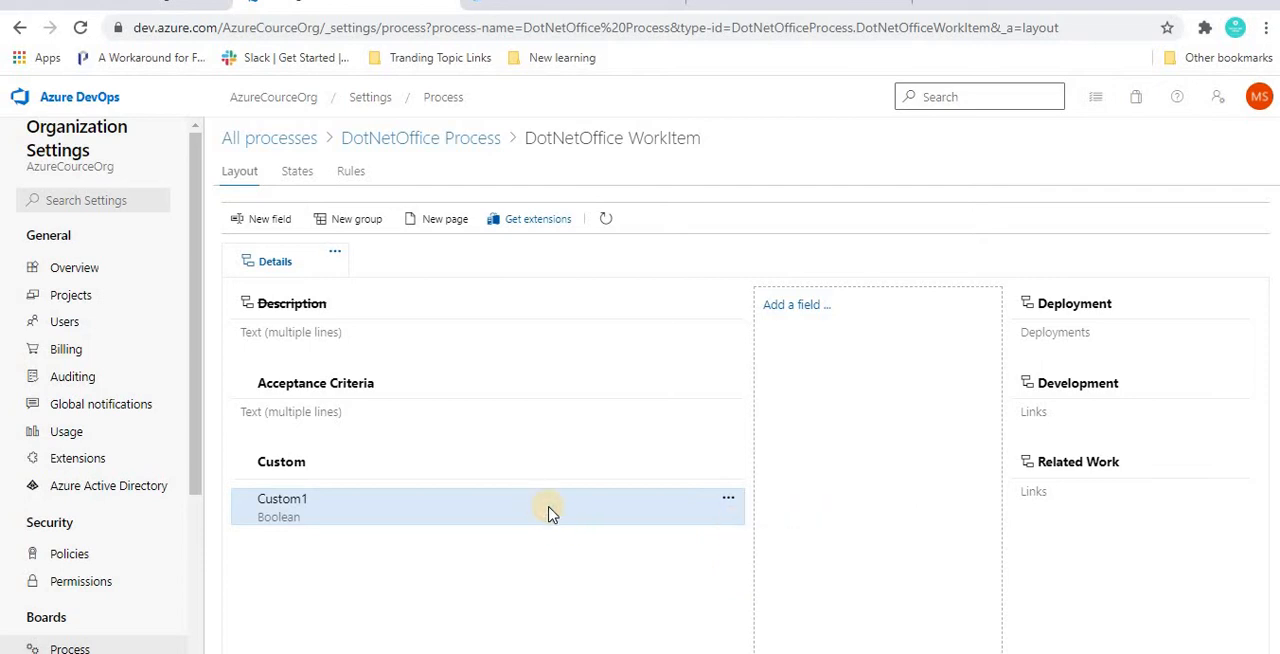
pyautogui.moveTo(548, 512)
pyautogui.mouseDown()
pyautogui.moveTo(543, 343)
pyautogui.moveTo(543, 510)
pyautogui.mouseUp()
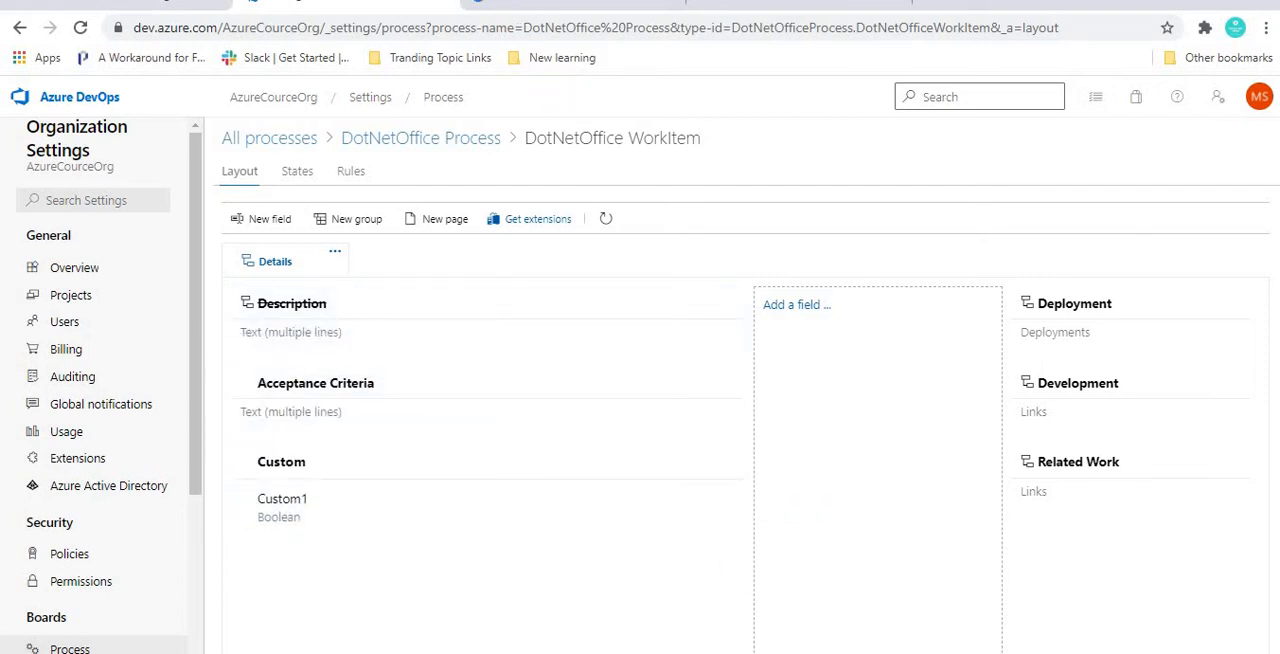
pyautogui.click(570, 4)
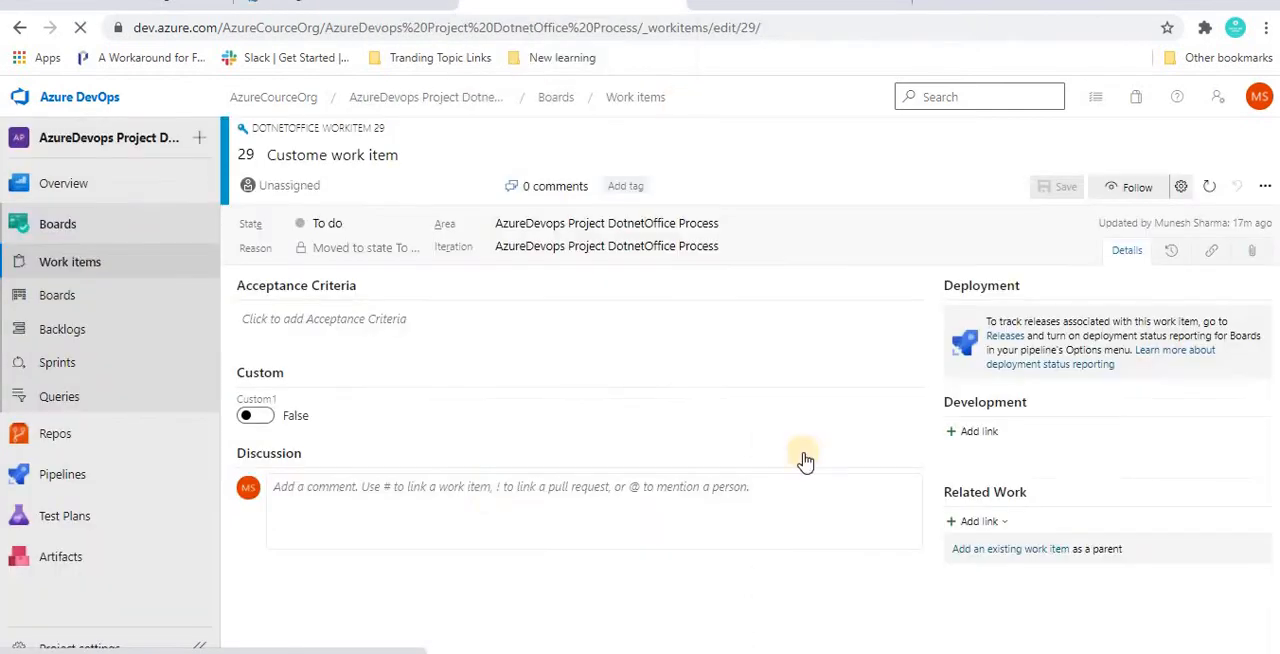
# Step: Switch Custom1 to True and back to False in work item 29, and return to the process layout
pyautogui.click(250, 420)
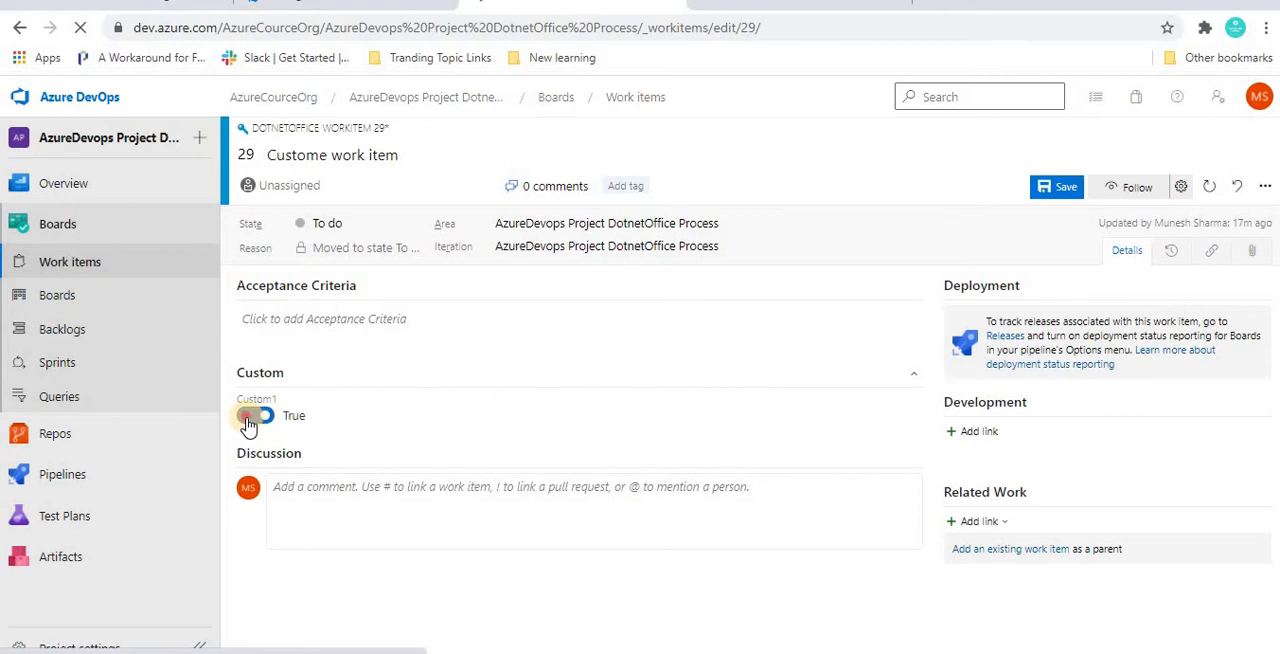
pyautogui.click(252, 418)
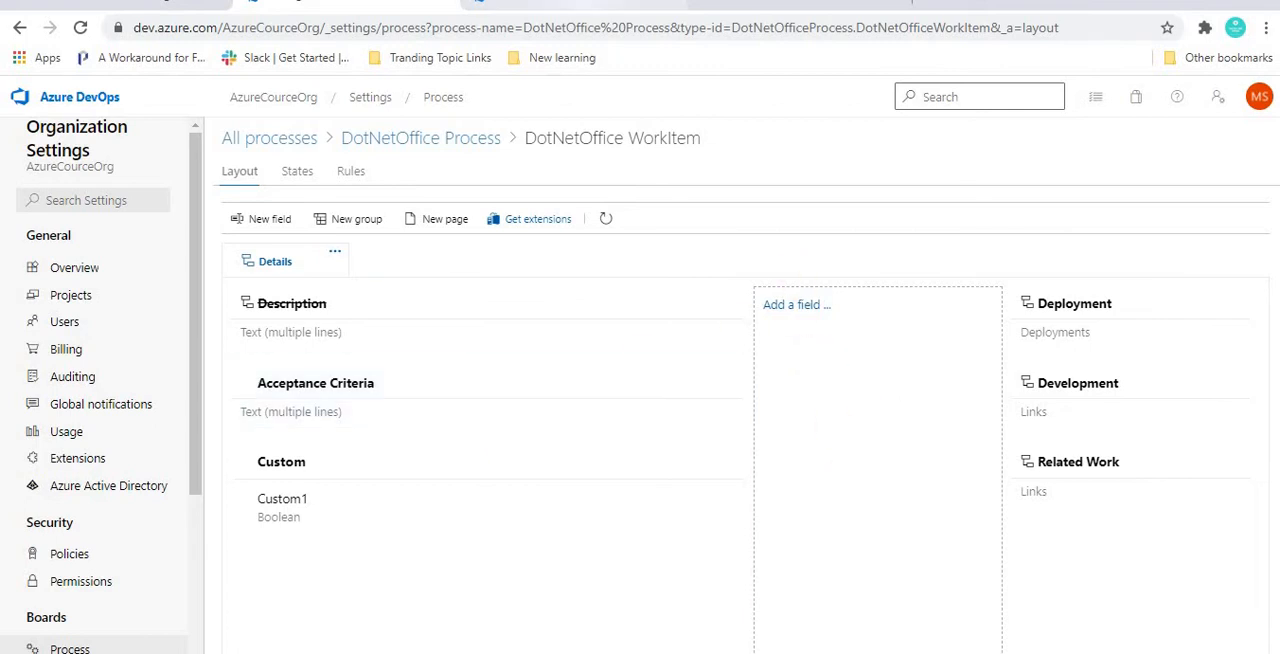
pyautogui.click(634, 4)
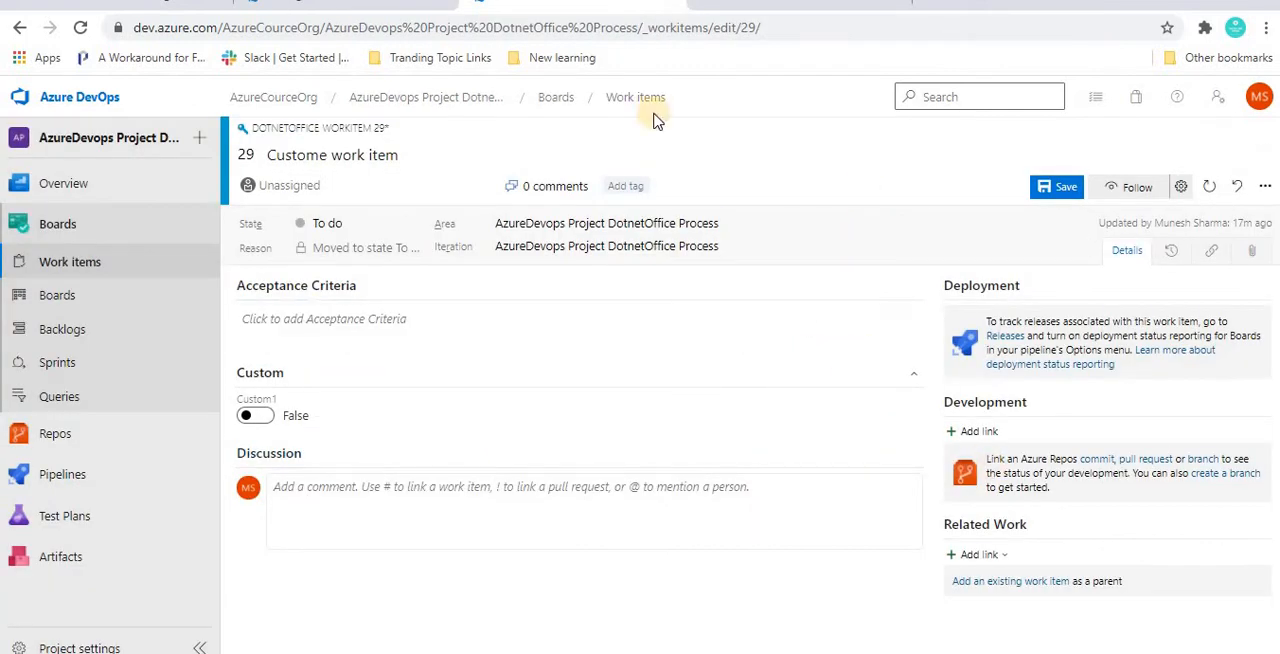
pyautogui.click(355, 4)
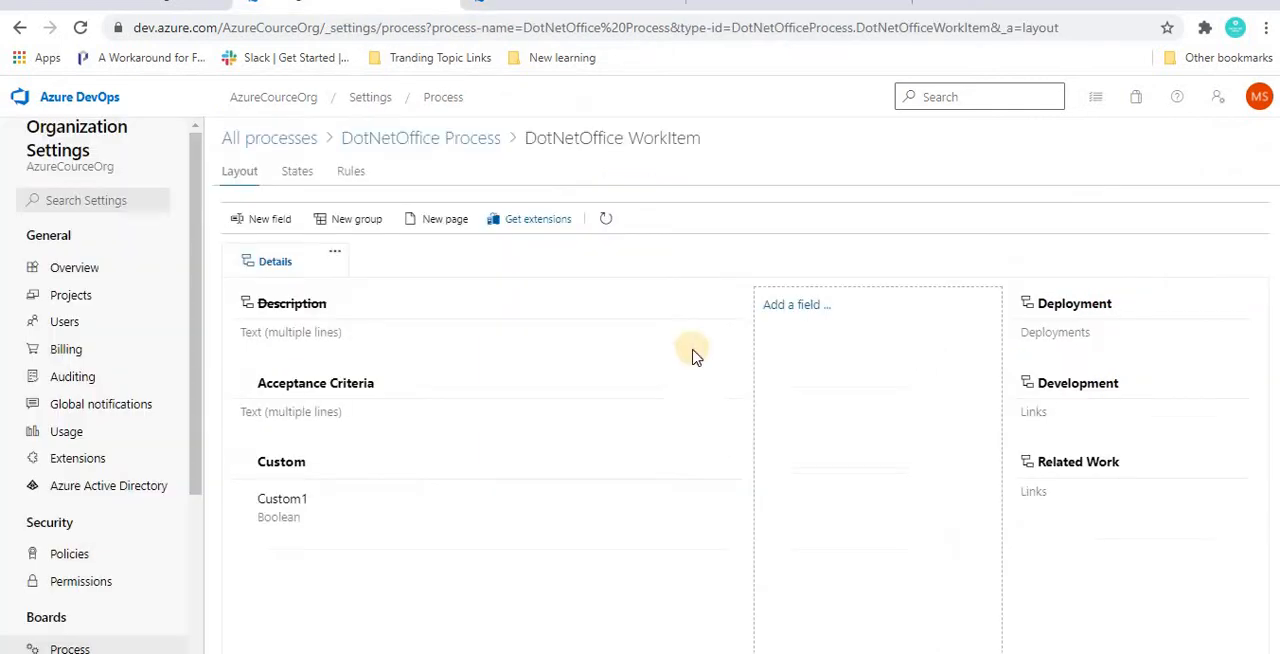
# Step: Start a new field in the layout's empty middle column, named Custom 2, with type Picklist (string)
pyautogui.click(784, 306)
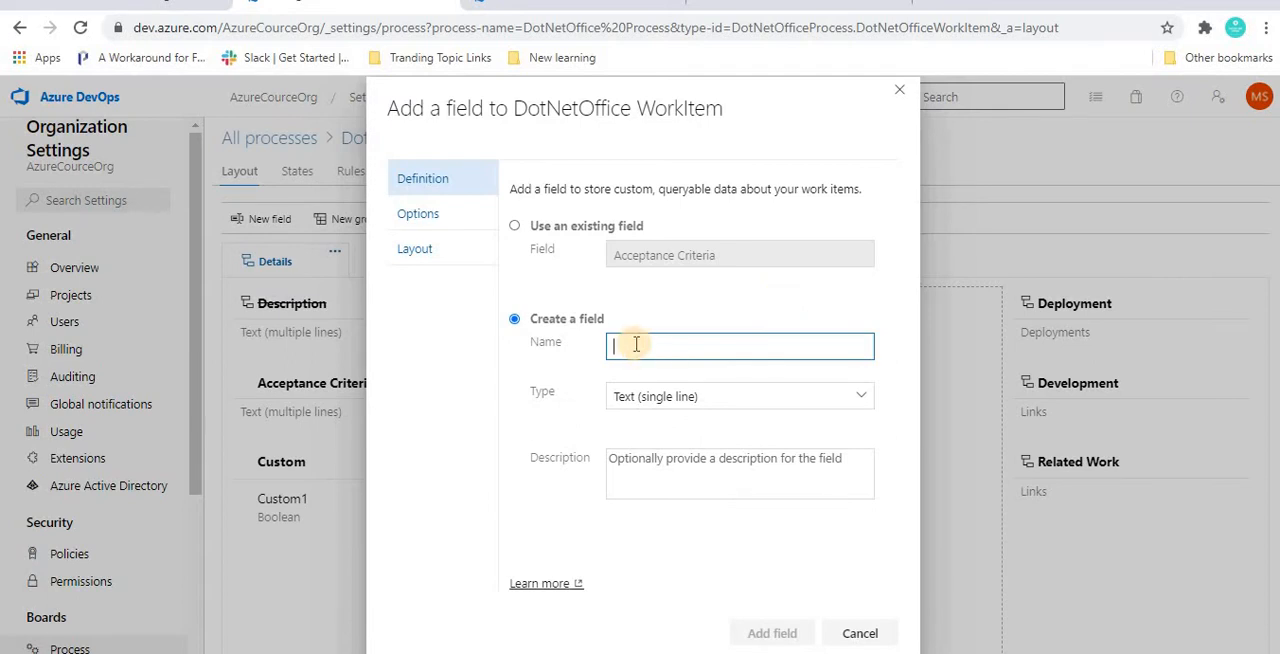
pyautogui.write('Custom 2')
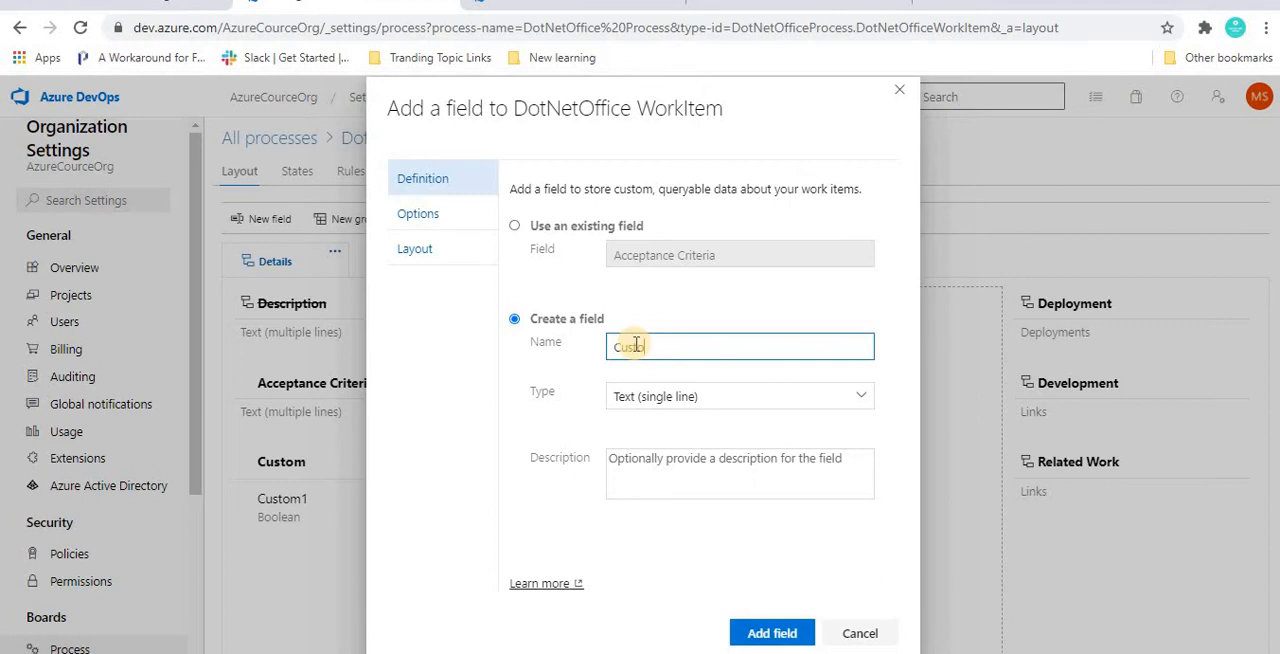
pyautogui.click(844, 390)
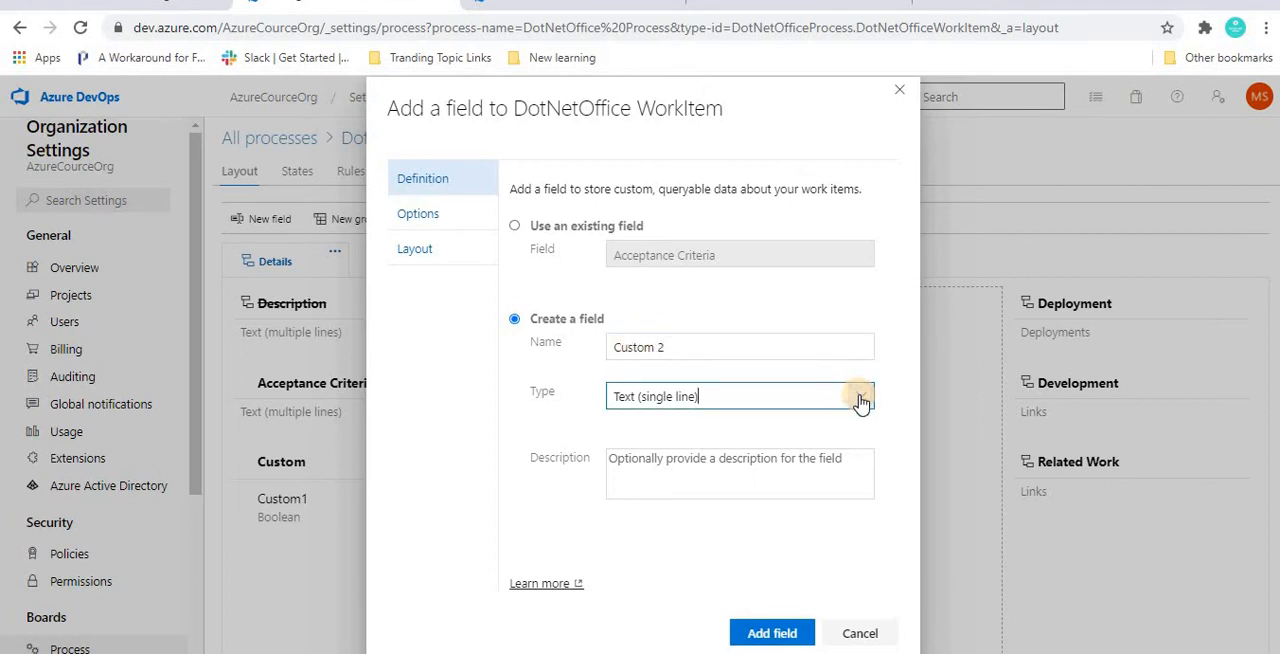
pyautogui.click(861, 398)
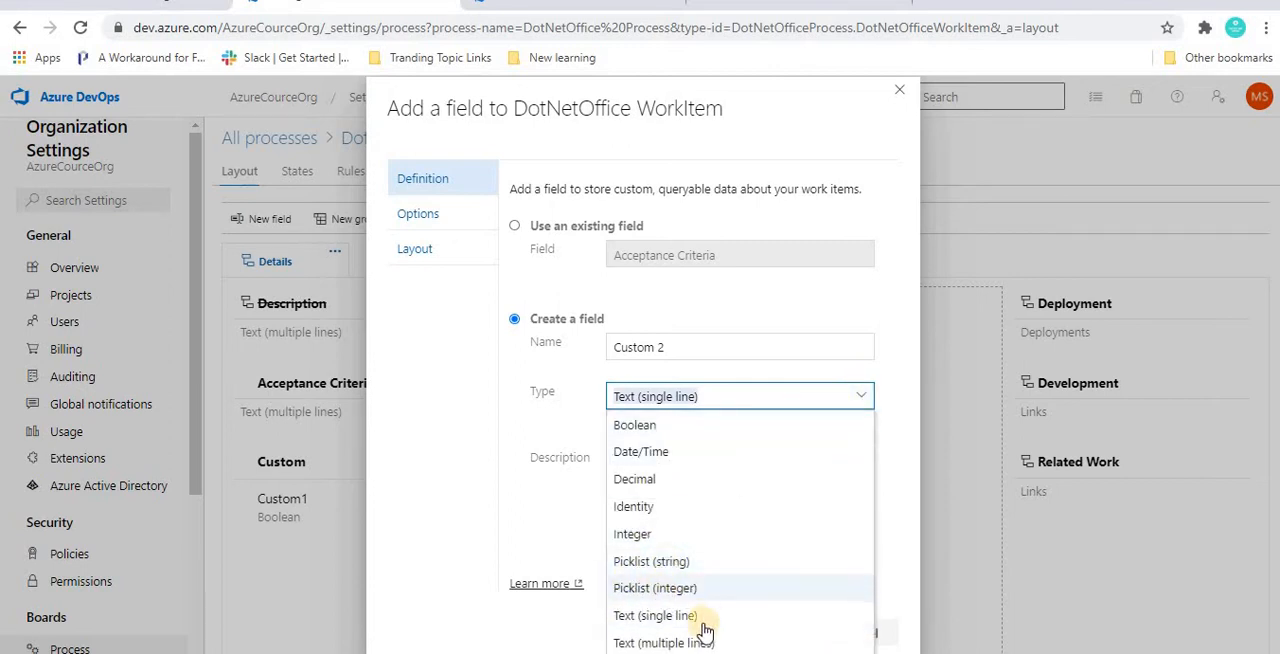
pyautogui.click(632, 564)
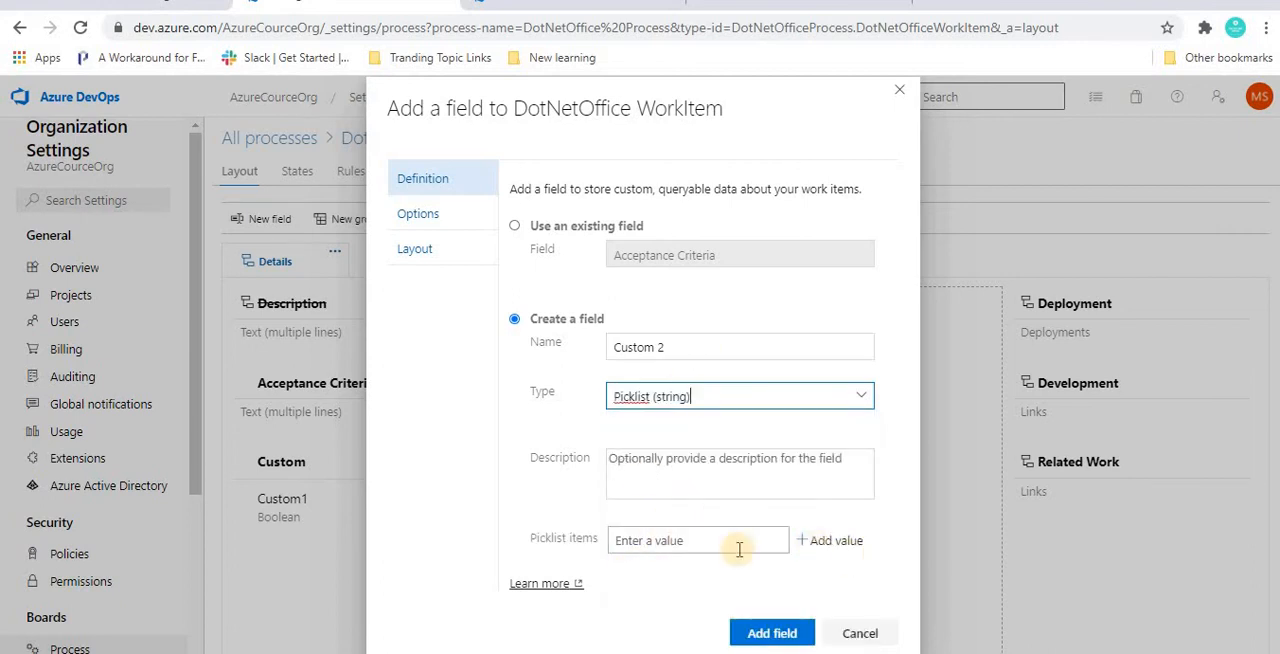
# Step: Give the Custom 2 picklist the values item1, item 2 and item 3, and add the field to the layout
pyautogui.click(698, 540)
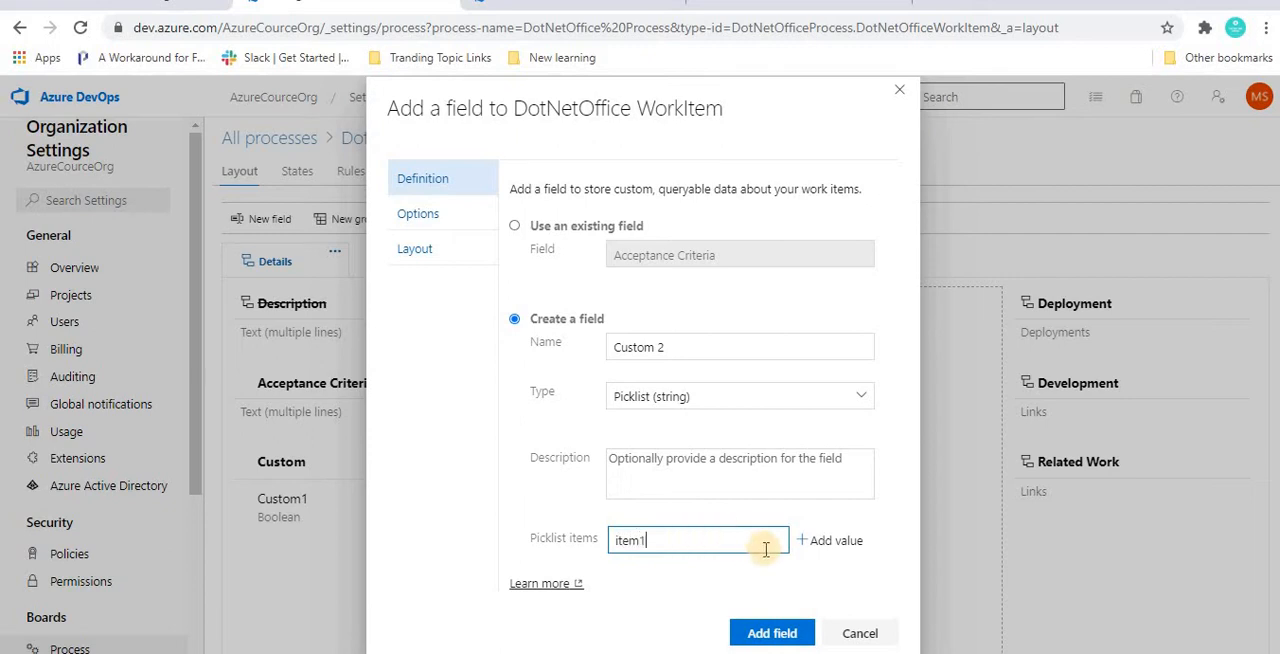
pyautogui.click(832, 541)
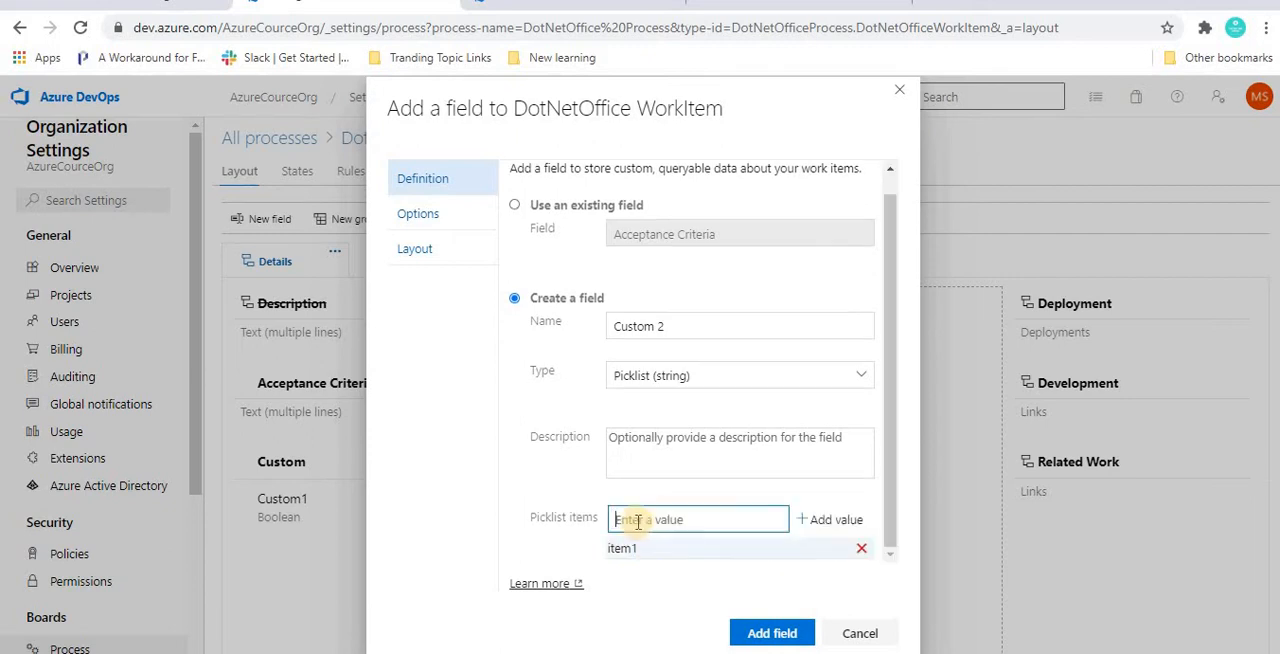
pyautogui.write('item')
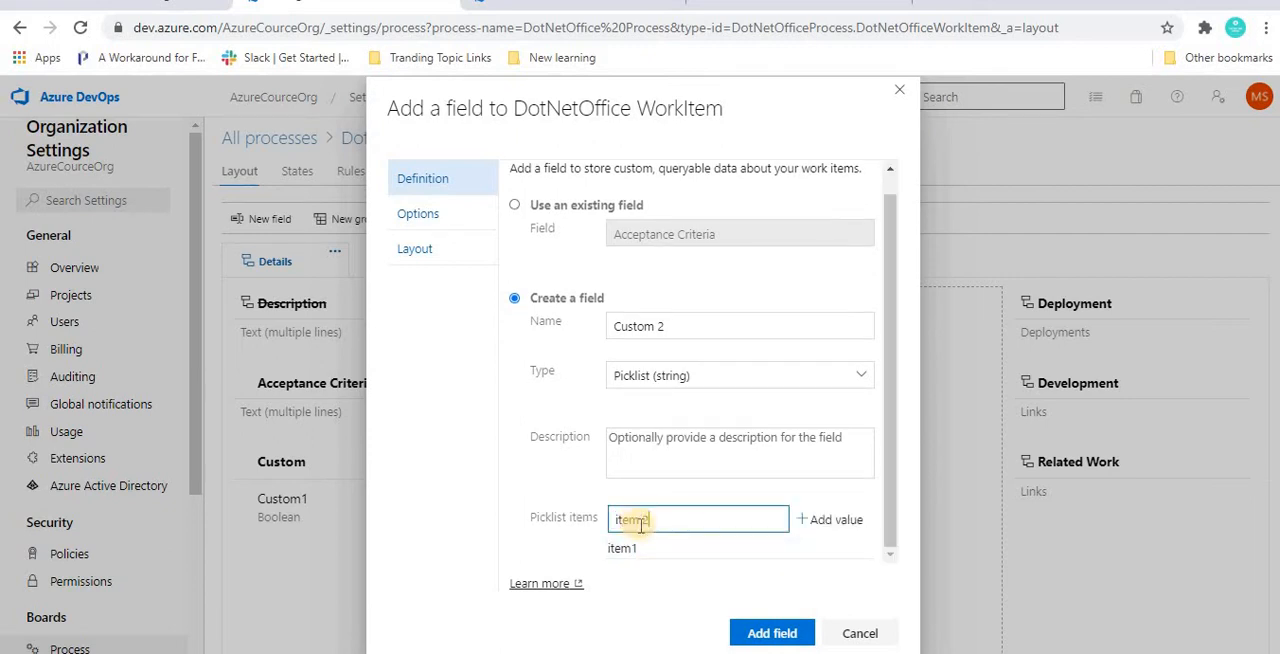
pyautogui.write(' 2')
pyautogui.click(825, 520)
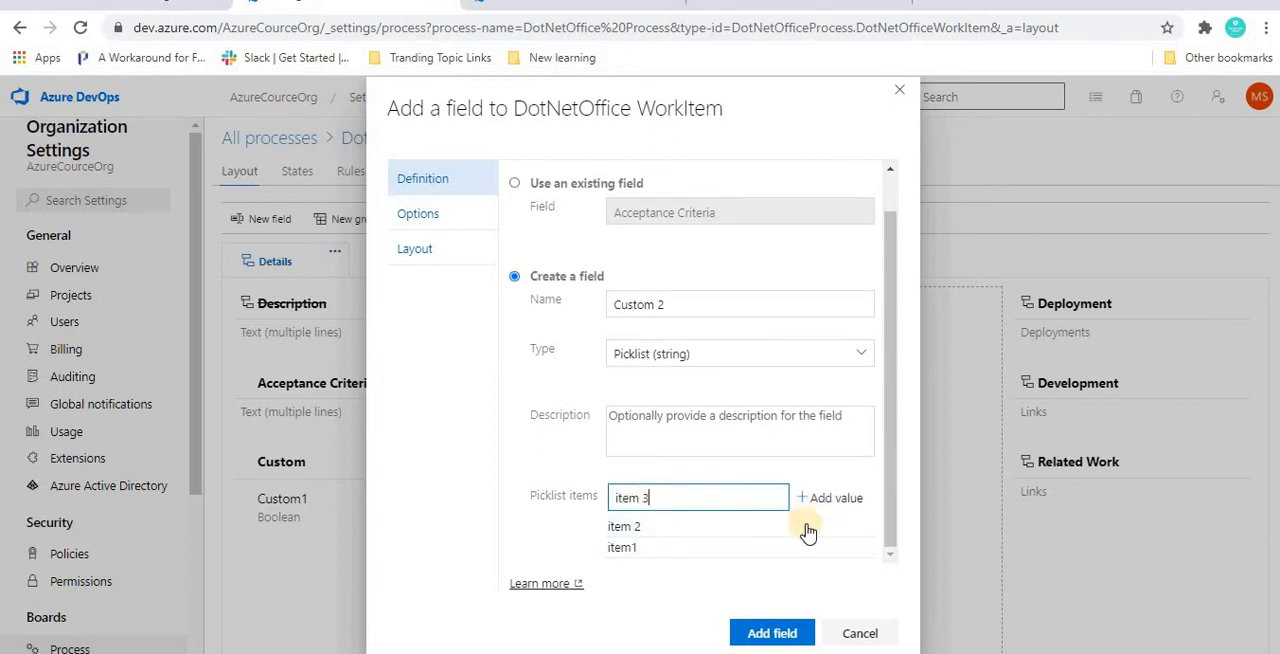
pyautogui.click(830, 498)
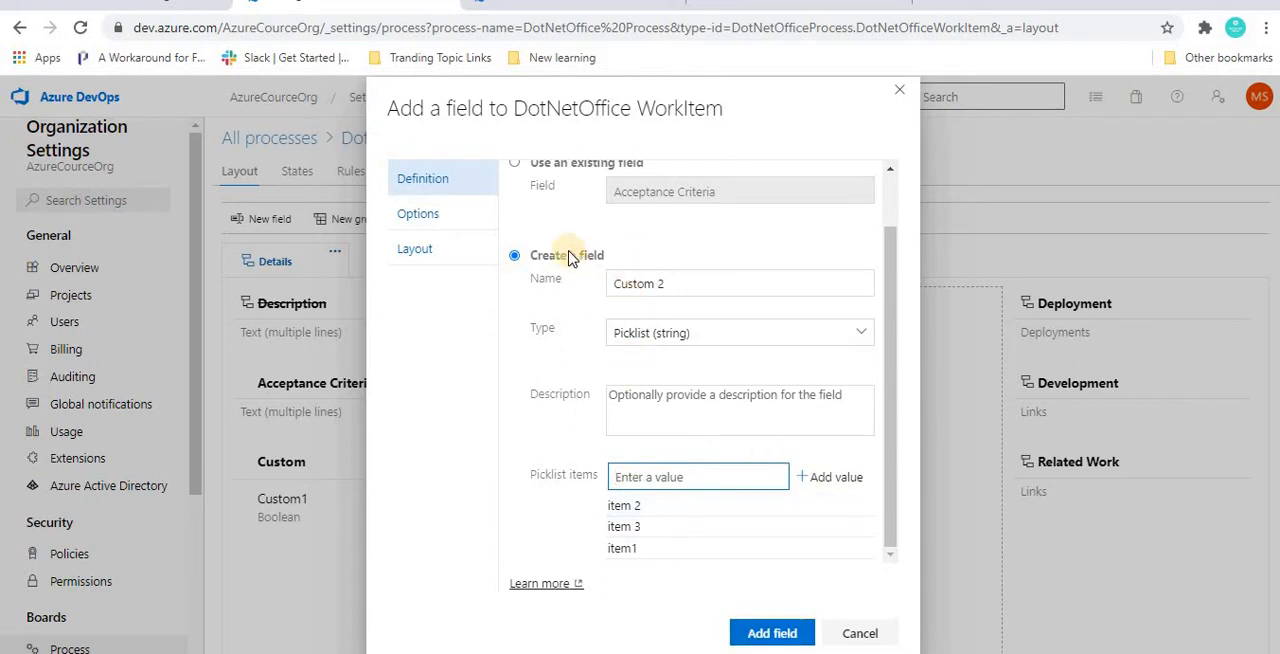
pyautogui.click(768, 634)
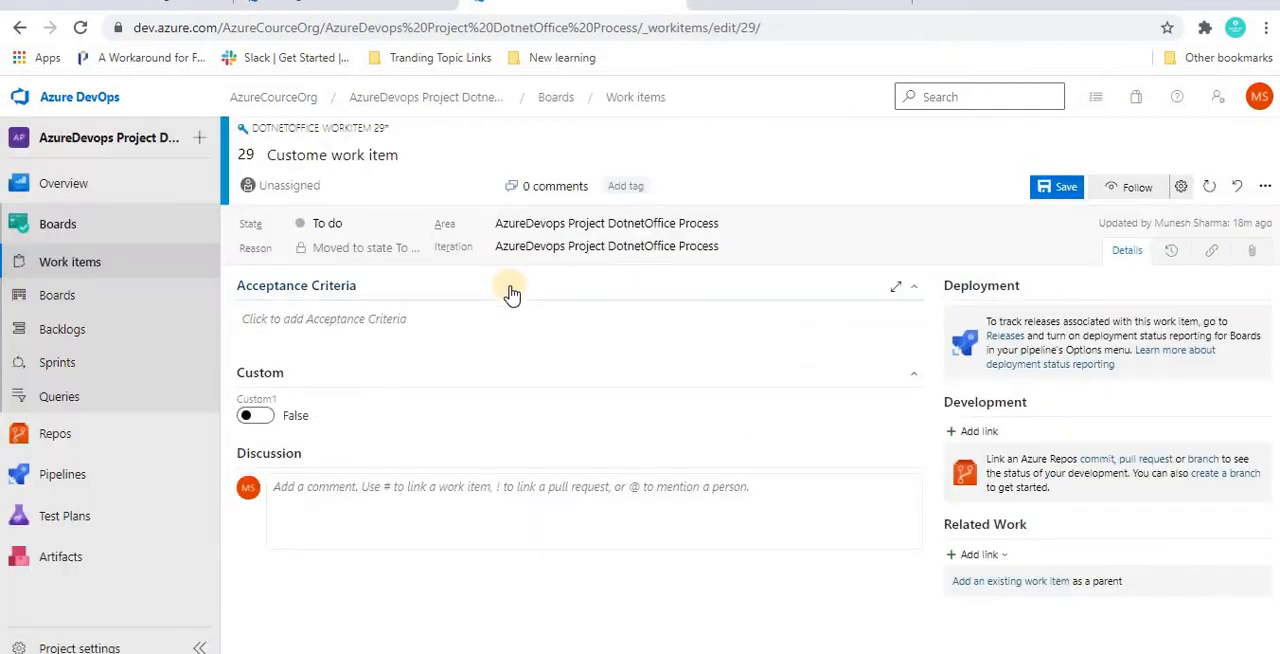
# Step: Reload work item 29, discarding its unsaved changes, and examine the choices offered by the Custom 2 picklist
pyautogui.press('F5')
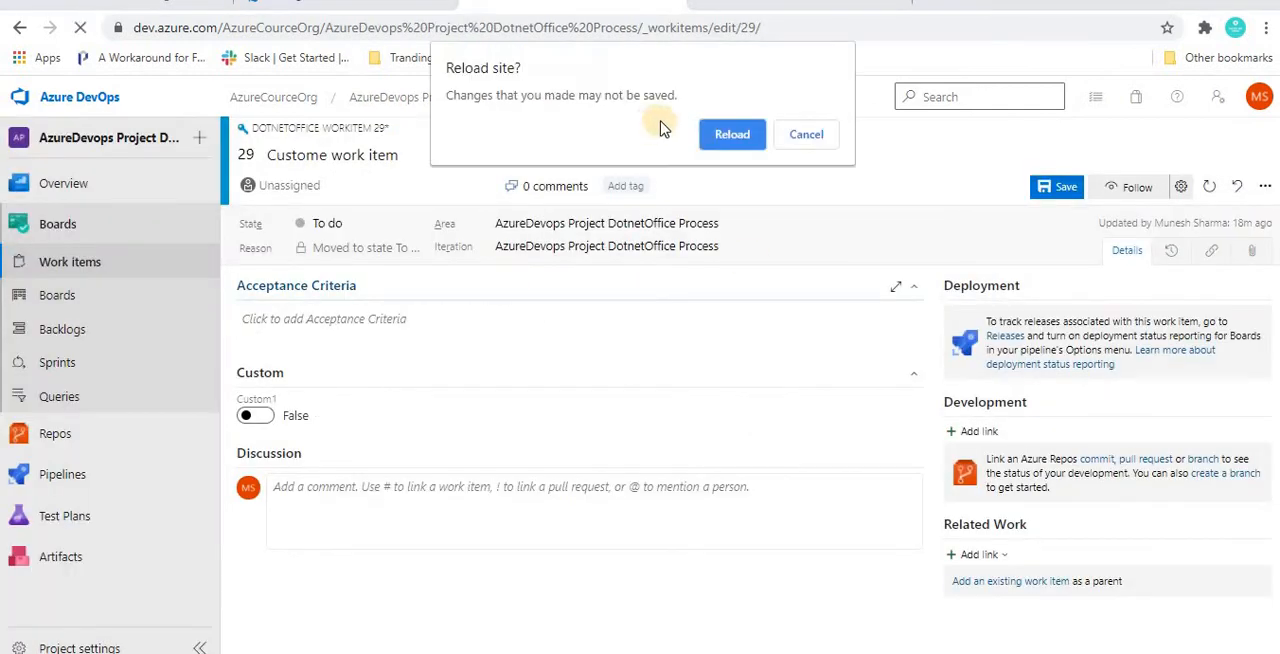
pyautogui.click(728, 135)
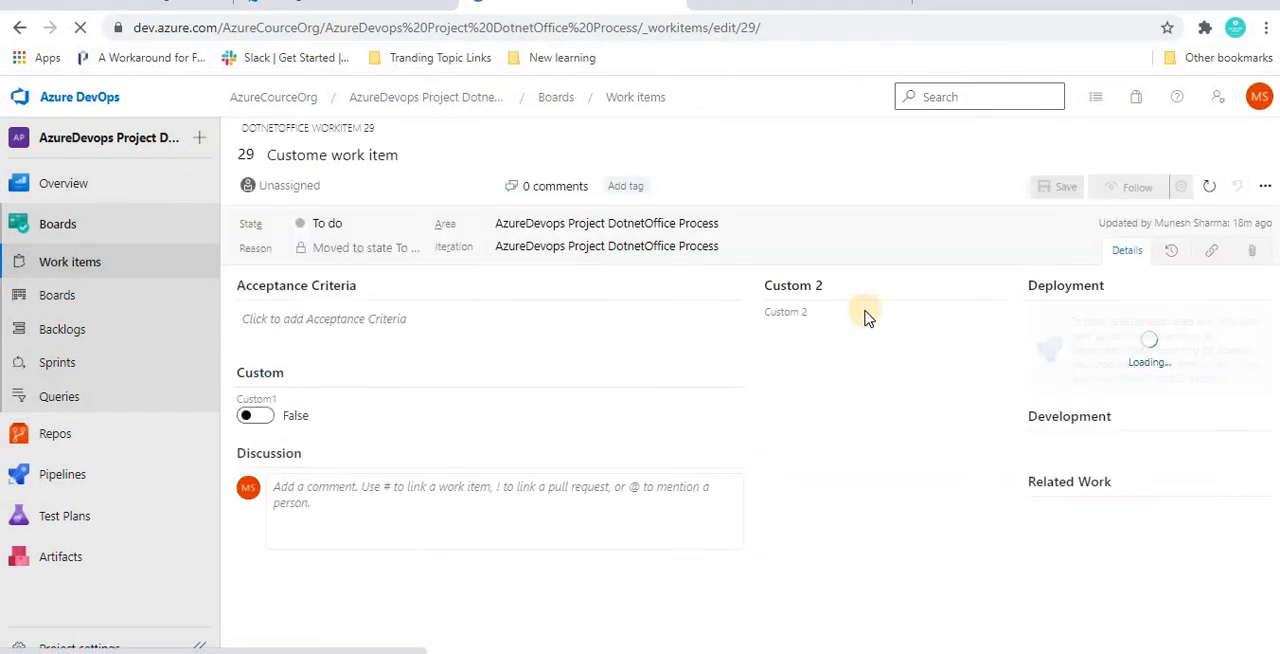
pyautogui.click(996, 330)
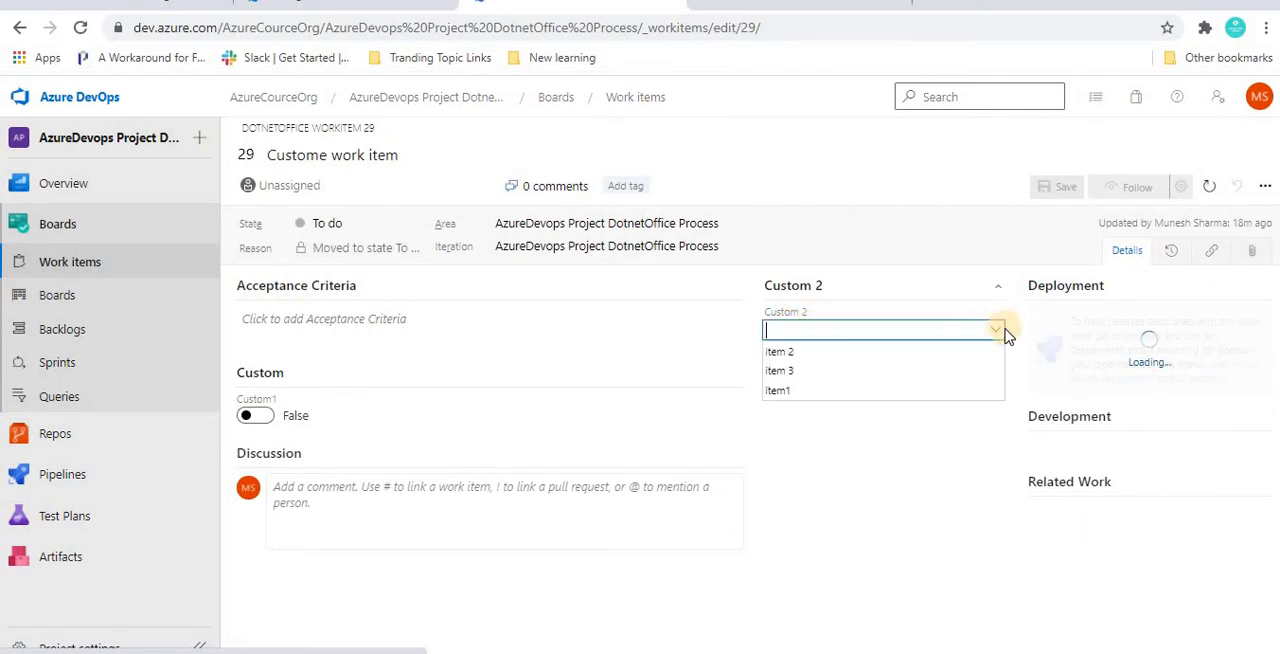
pyautogui.click(996, 332)
pyautogui.click(996, 332)
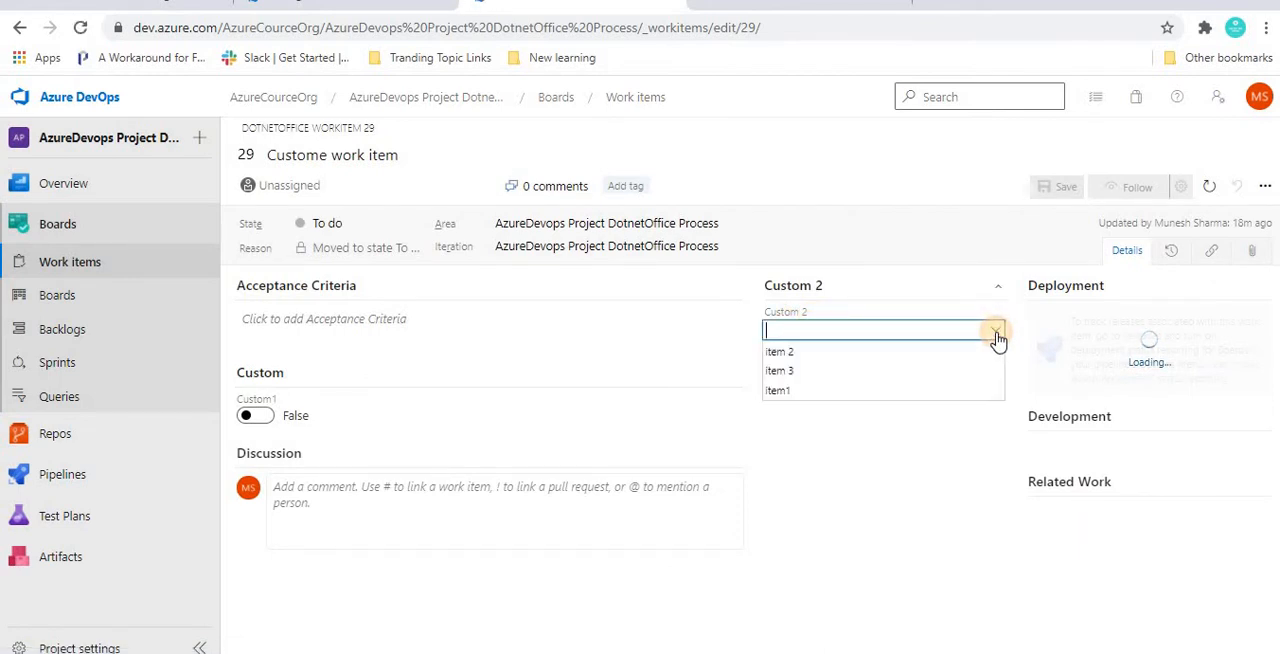
pyautogui.click(996, 332)
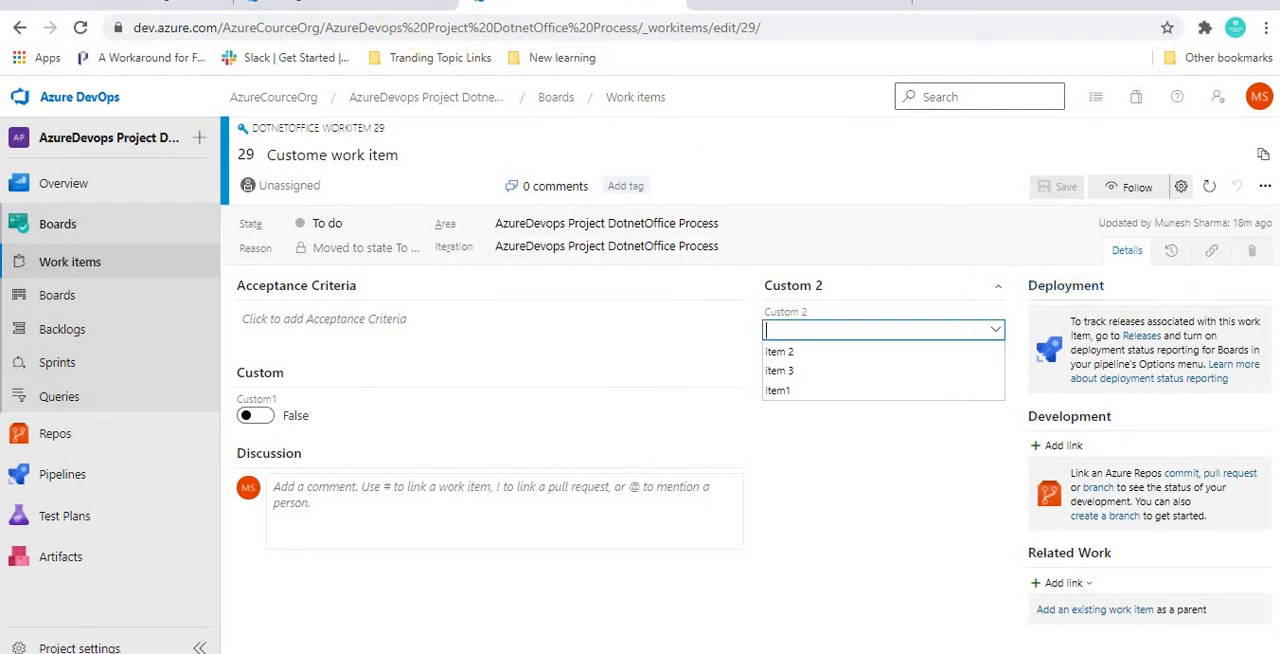
# Step: Return to the process layout and add a group named Middle tab group to the middle column of the Details page
pyautogui.click(372, 4)
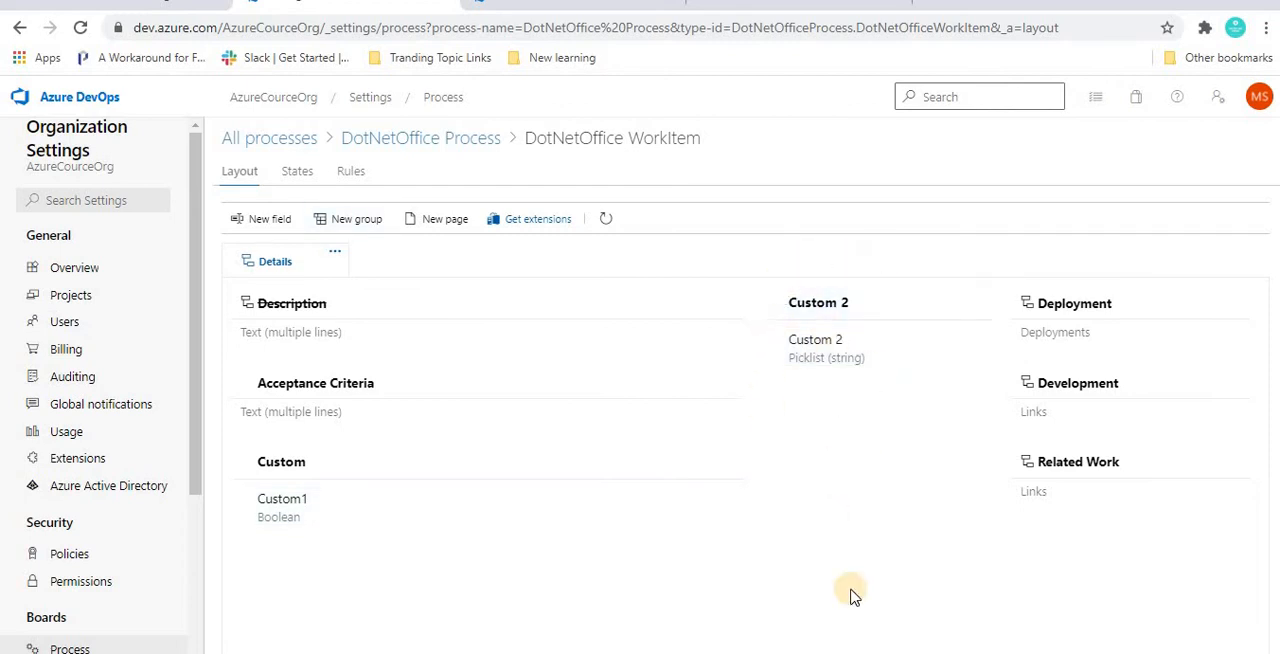
pyautogui.click(344, 221)
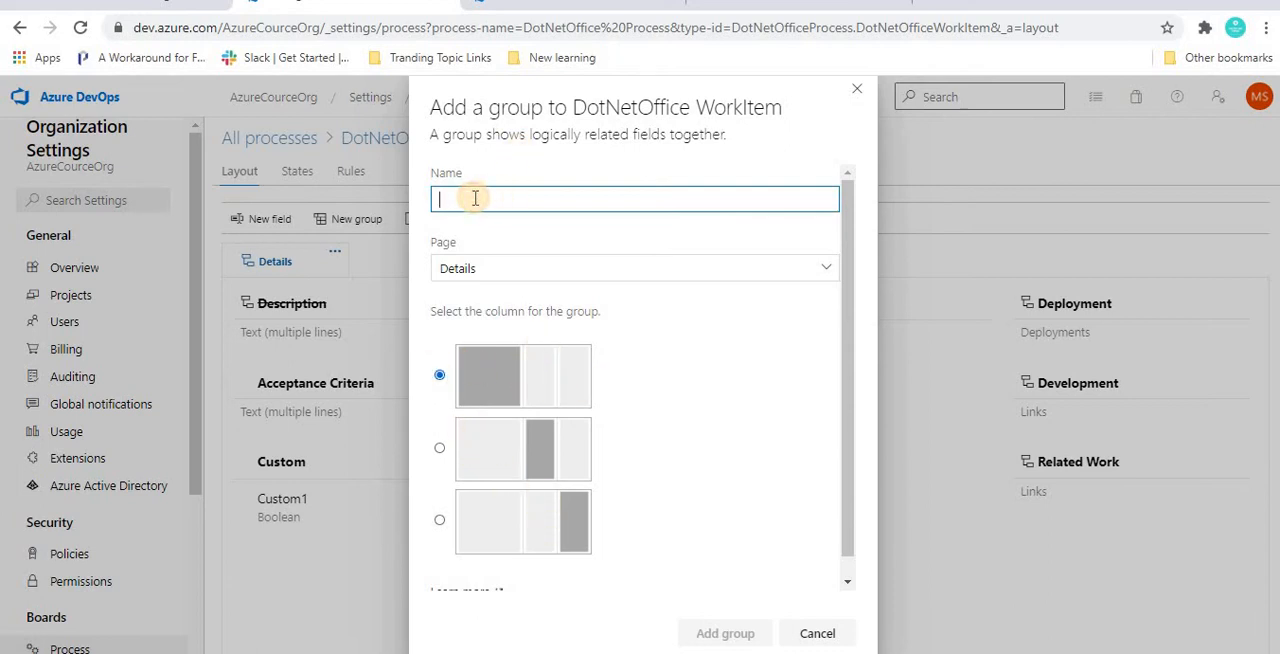
pyautogui.write('Middle tab group')
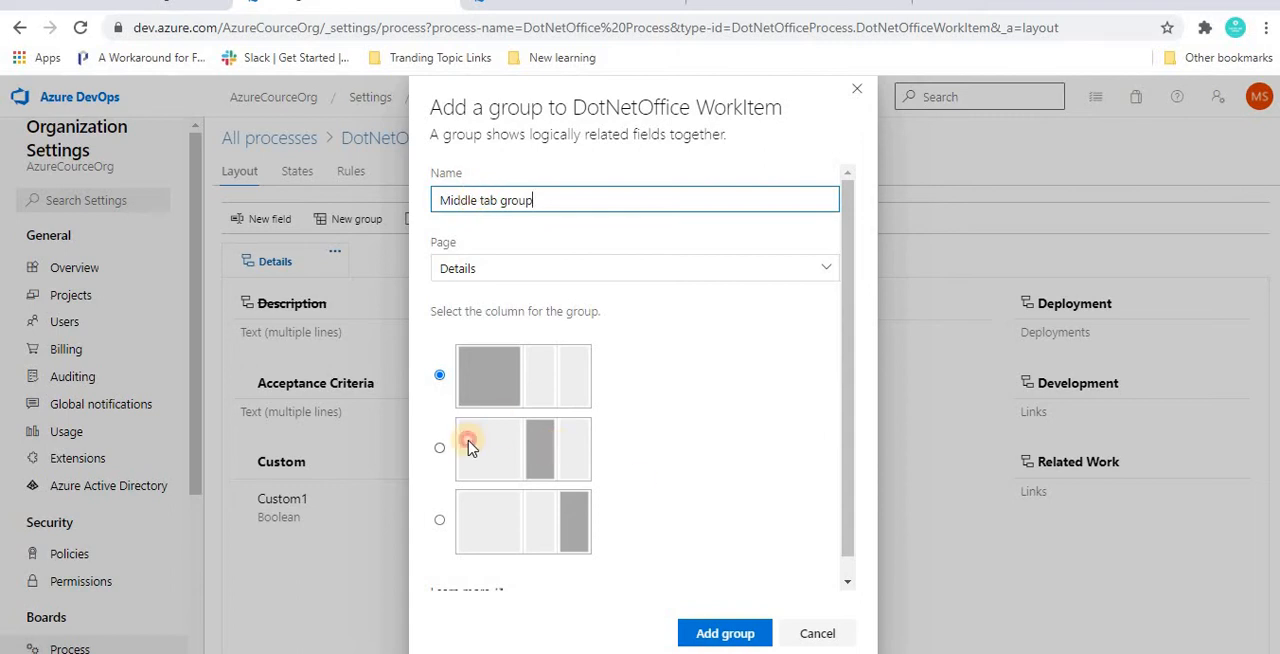
pyautogui.click(440, 449)
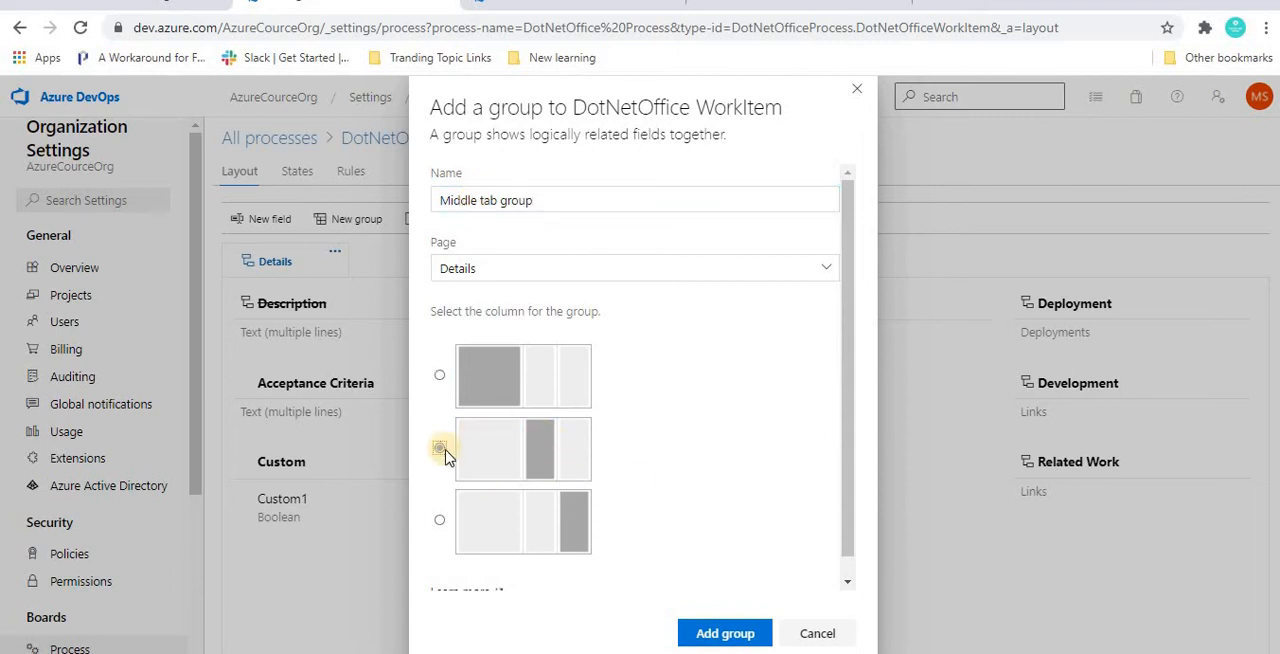
pyautogui.click(712, 638)
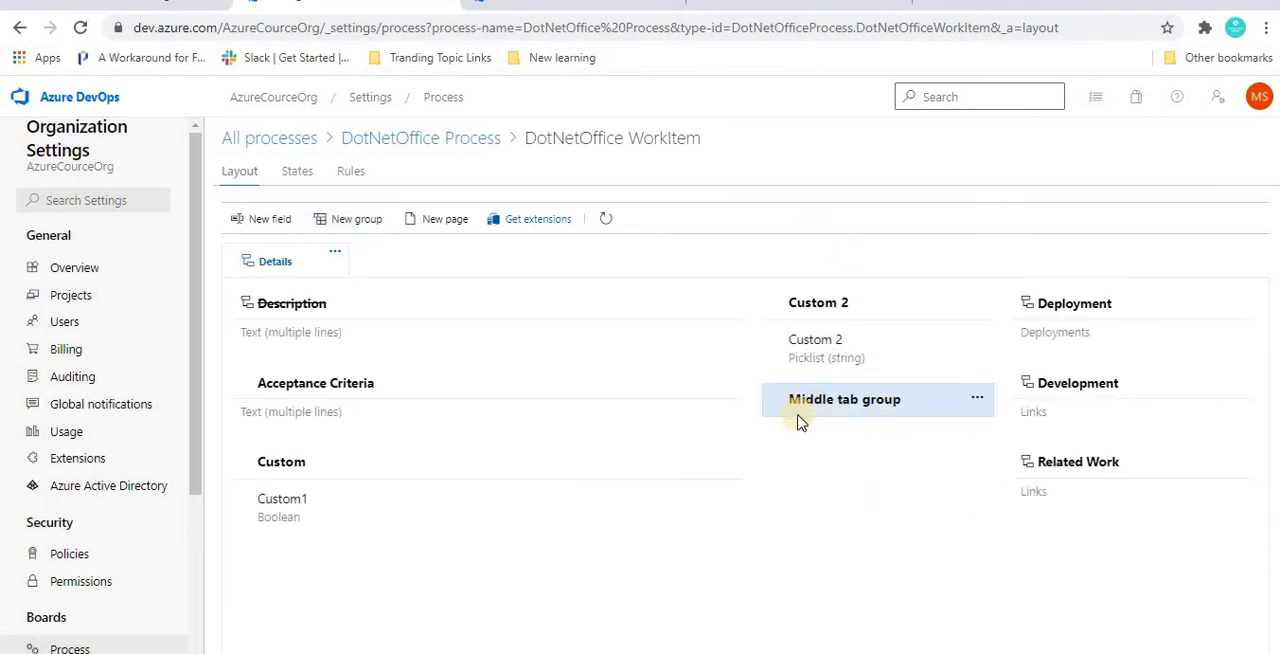
pyautogui.click(978, 401)
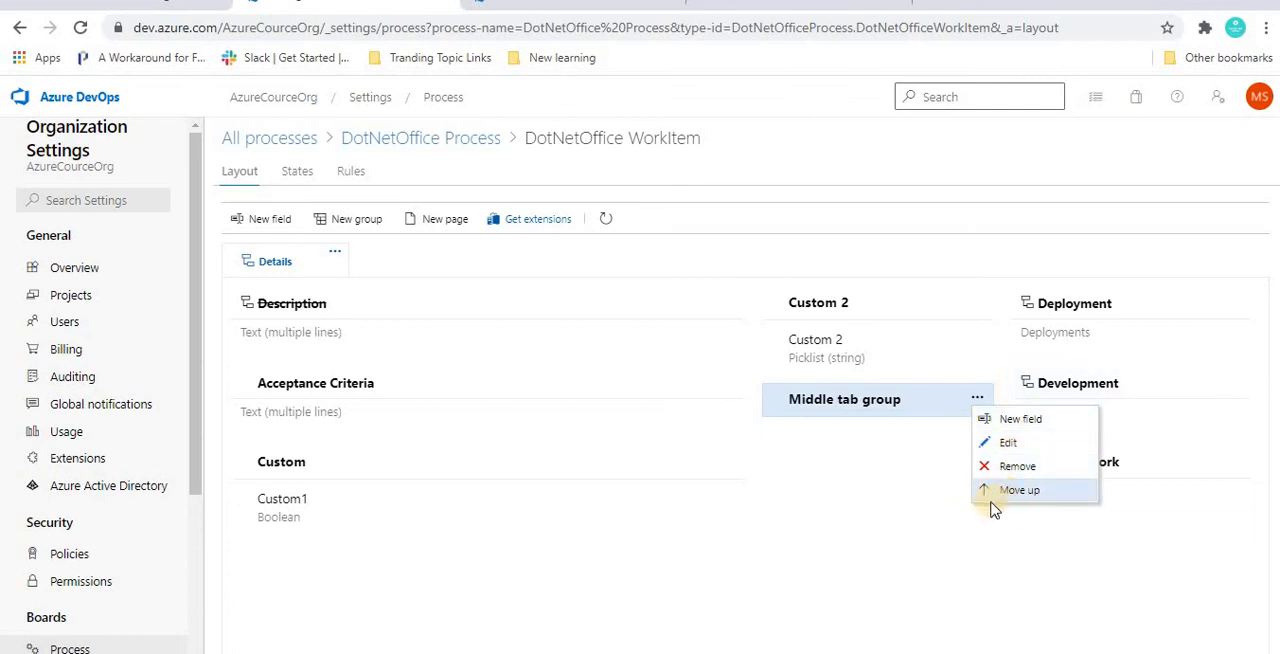
pyautogui.click(869, 455)
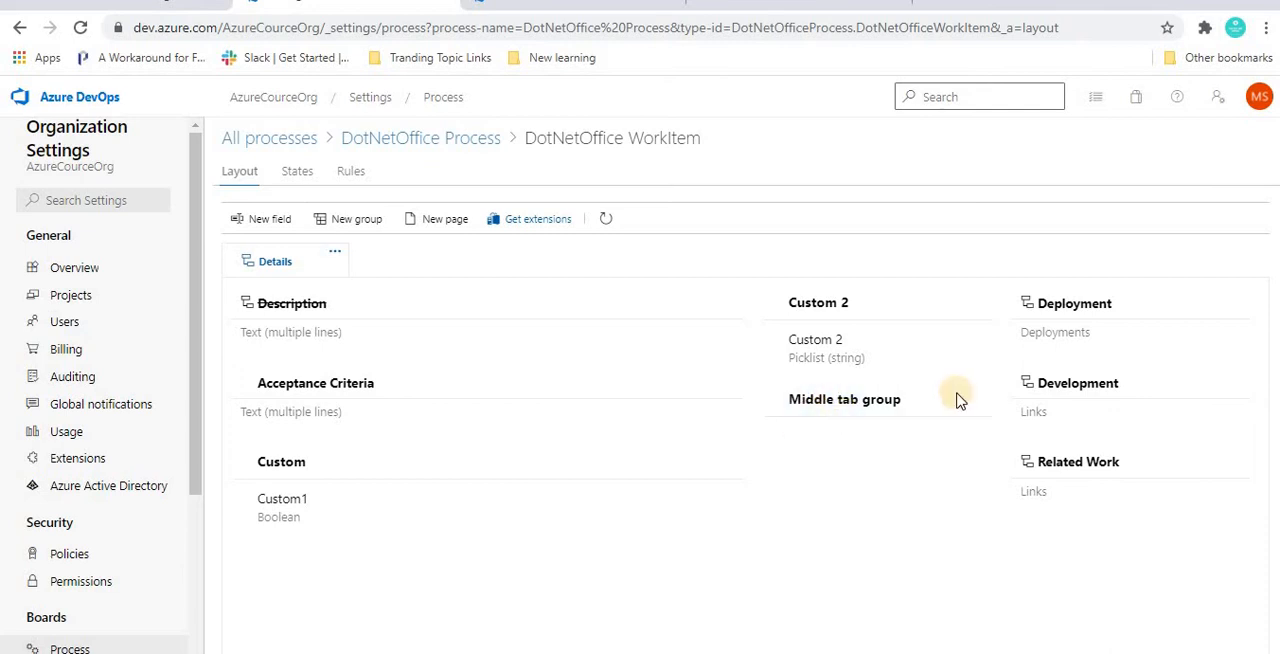
# Step: Start a new field named Select option with type Picklist (integer)
pyautogui.moveTo(873, 397)
pyautogui.click(253, 222)
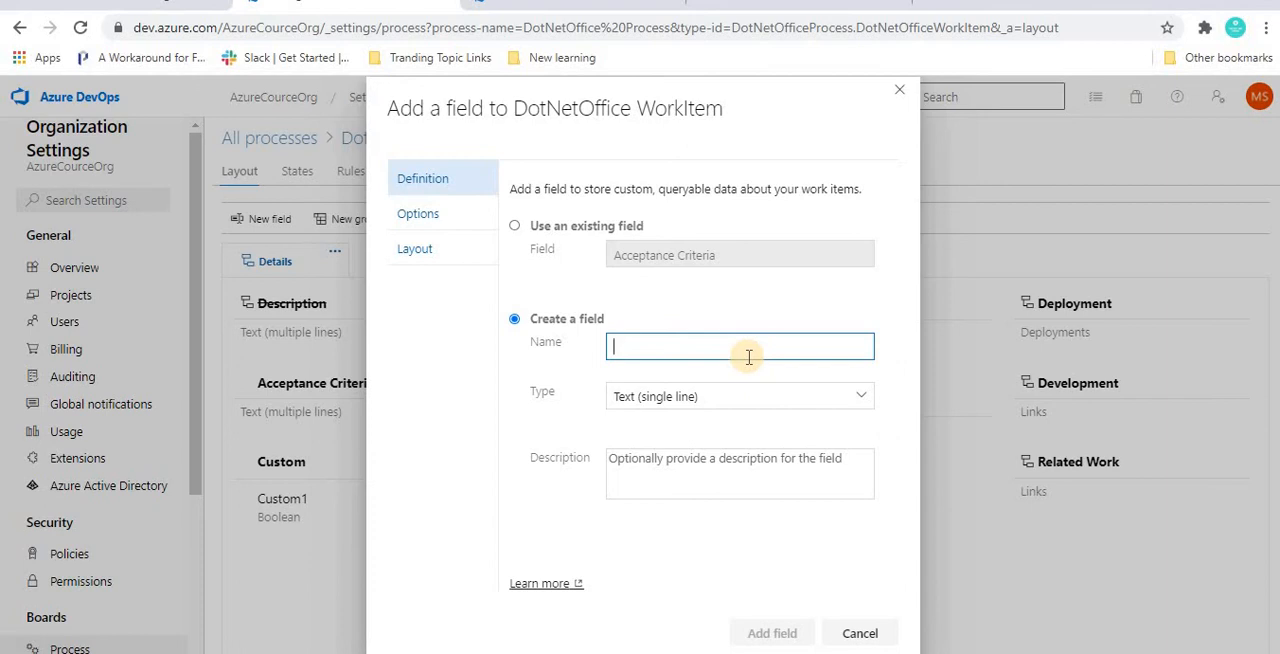
pyautogui.write('Select option')
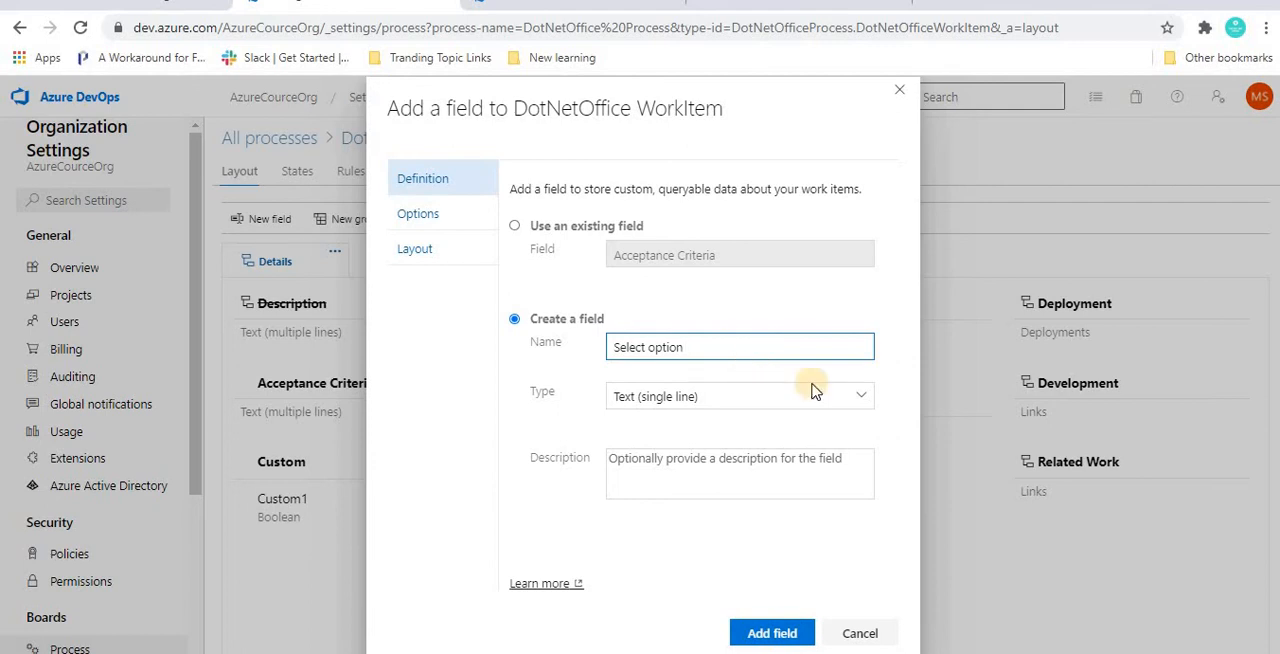
pyautogui.click(865, 398)
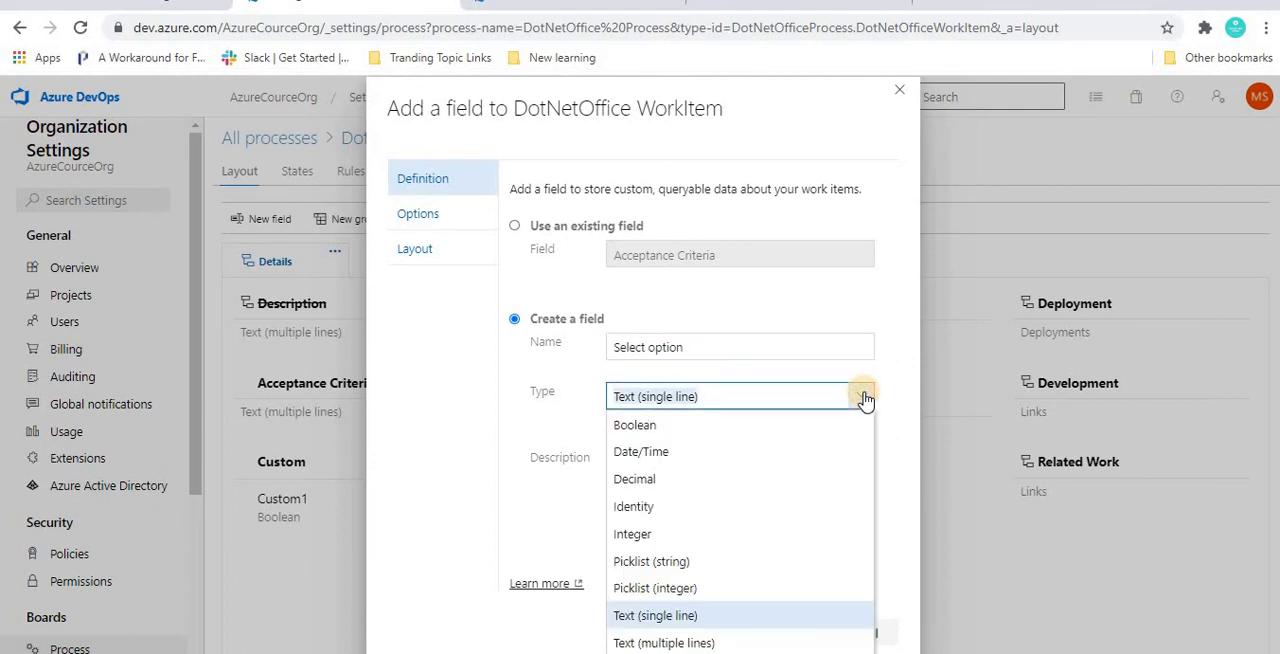
pyautogui.click(627, 590)
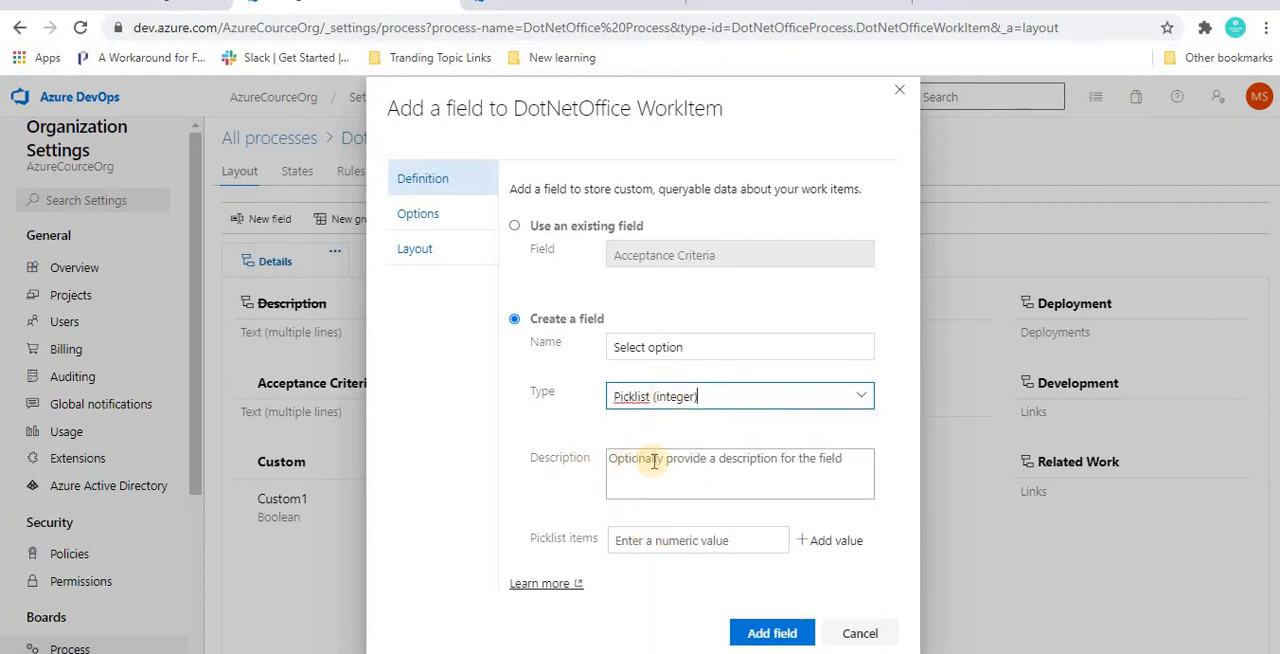
# Step: Give the Select option picklist the values 1, 2 and 3, and add the field to the layout
pyautogui.click(692, 546)
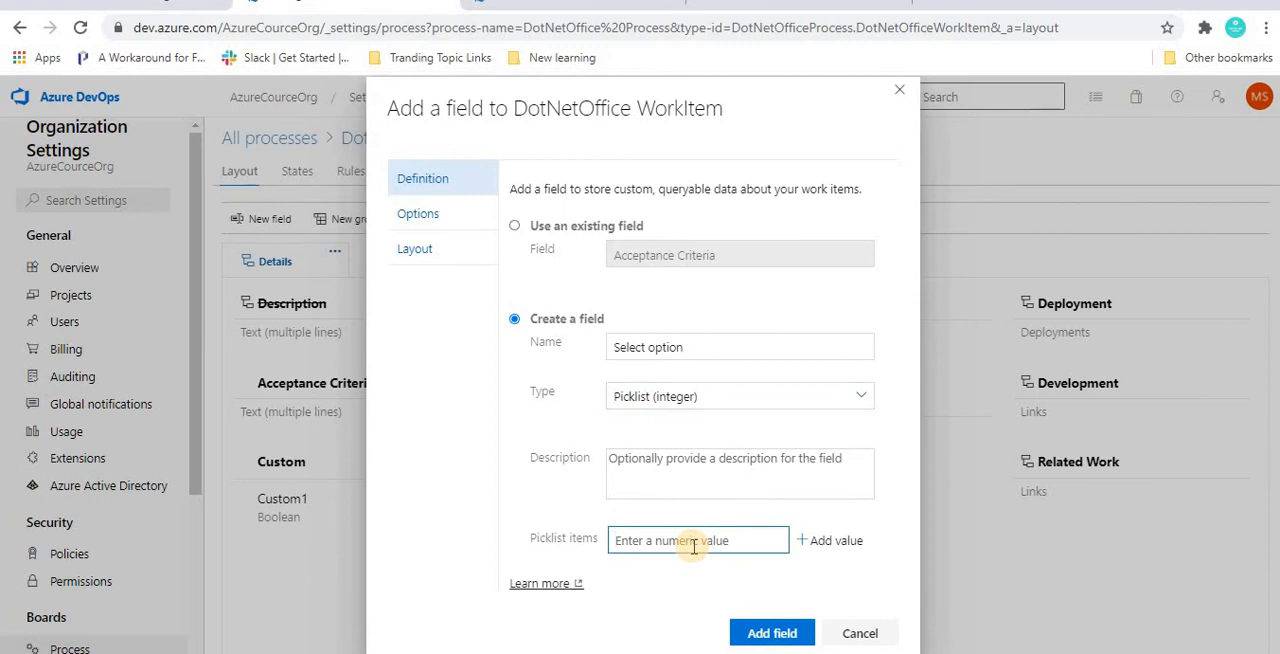
pyautogui.write('1')
pyautogui.press('Return')
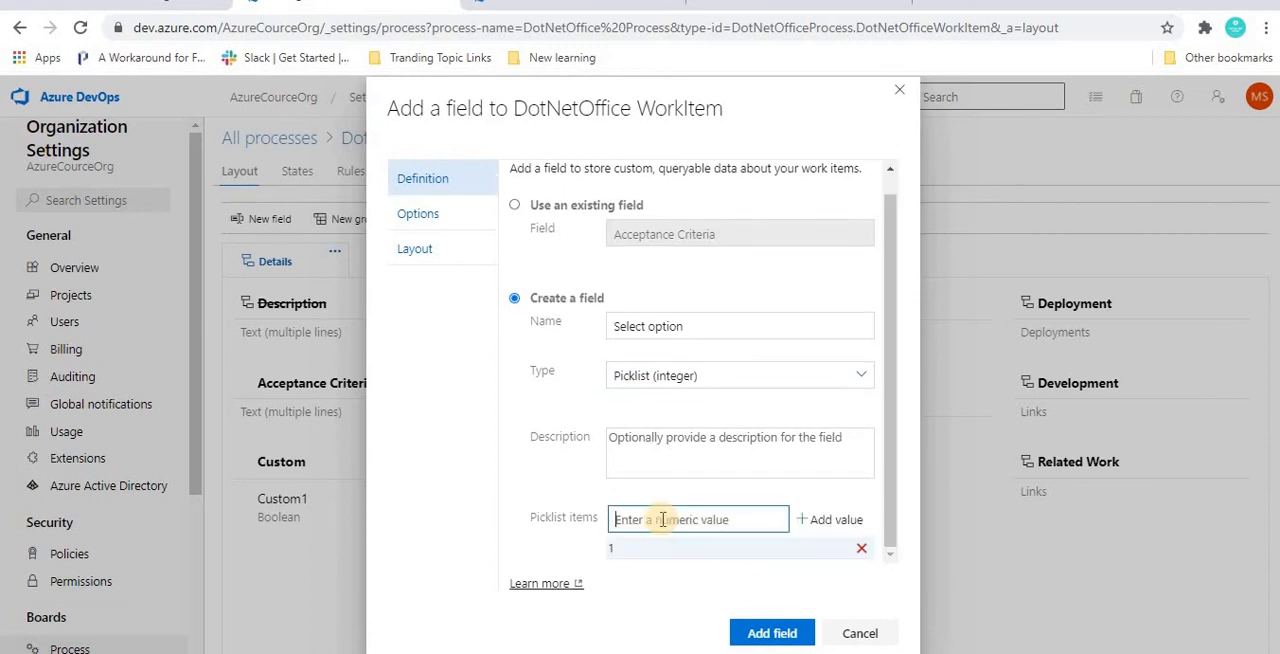
pyautogui.write('2')
pyautogui.press('Return')
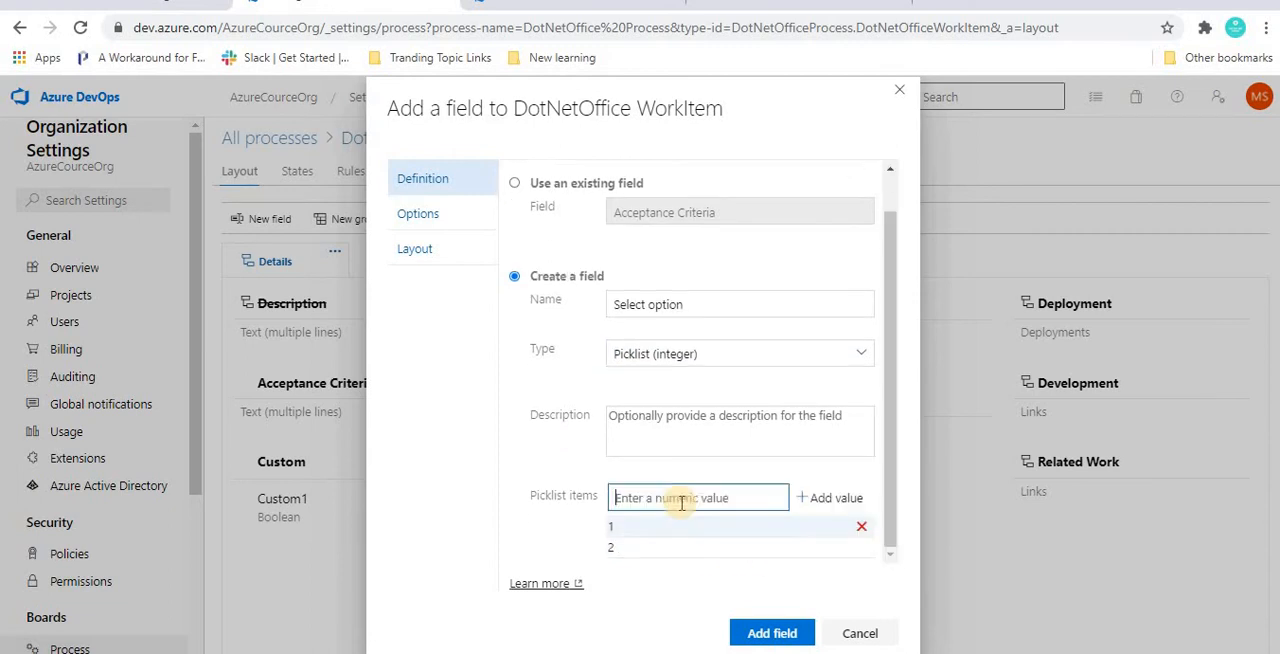
pyautogui.write('3')
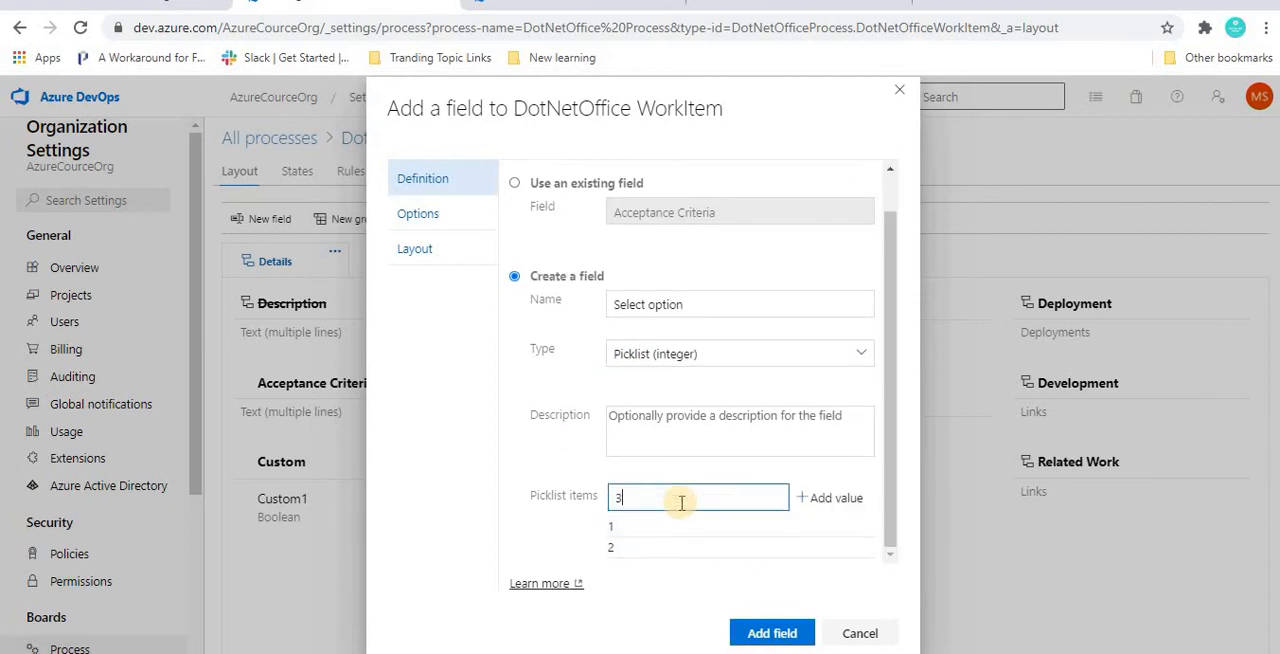
pyautogui.click(829, 500)
pyautogui.click(768, 633)
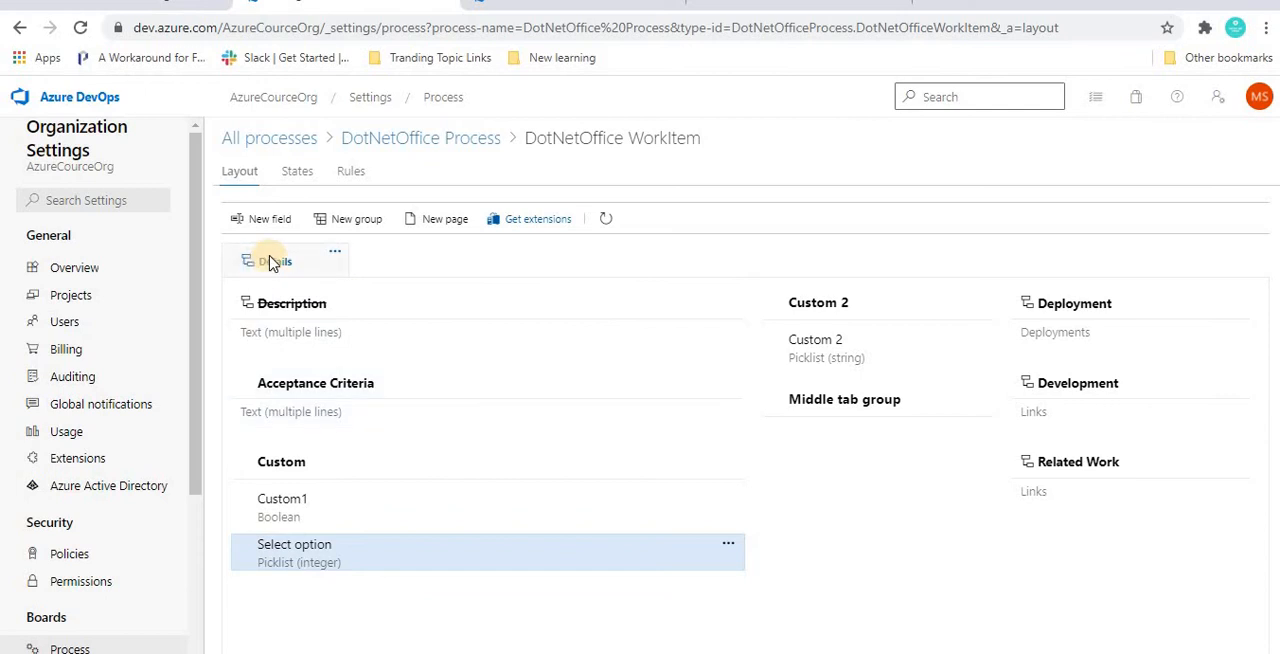
# Step: Move the Select option field into Middle tab group, view its layout settings, and return it to the Custom group
pyautogui.moveTo(305, 565); pyautogui.dragTo(838, 448)
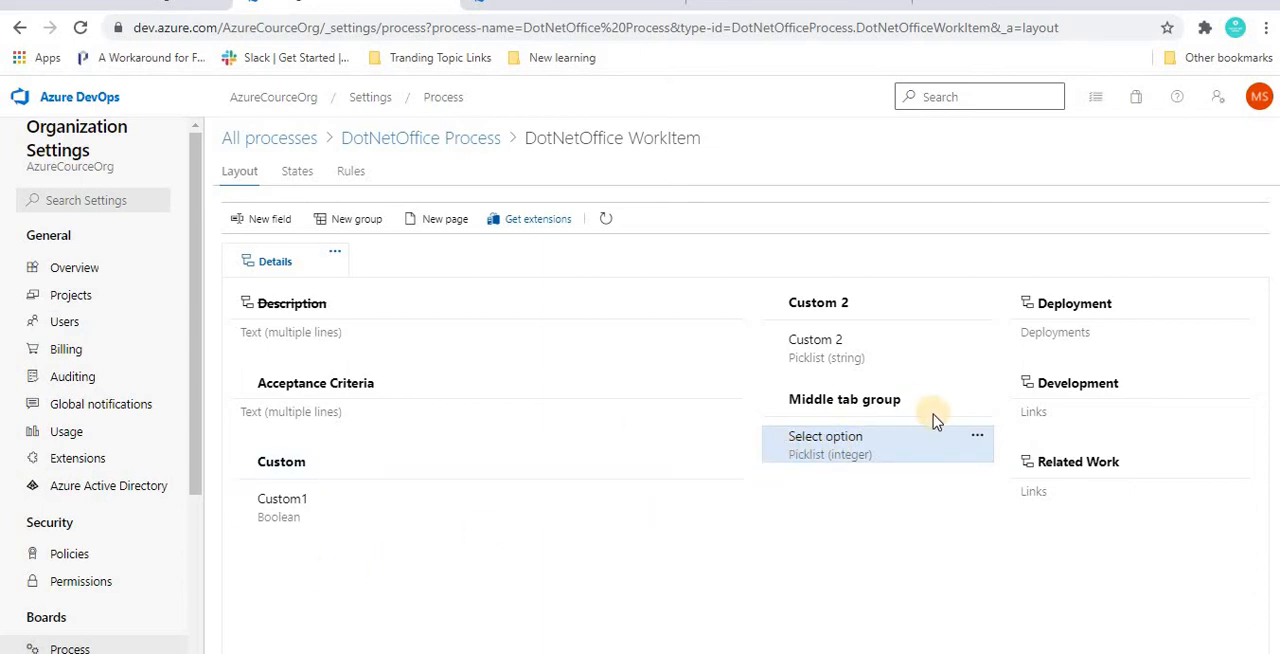
pyautogui.click(978, 438)
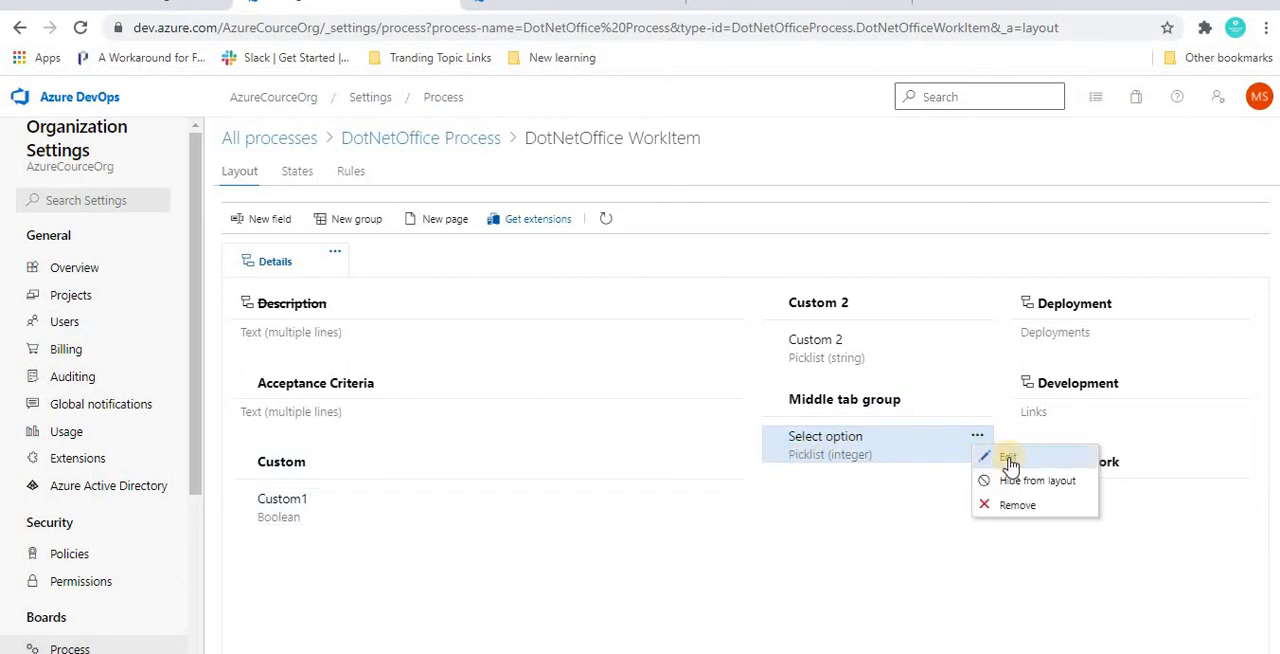
pyautogui.click(1008, 458)
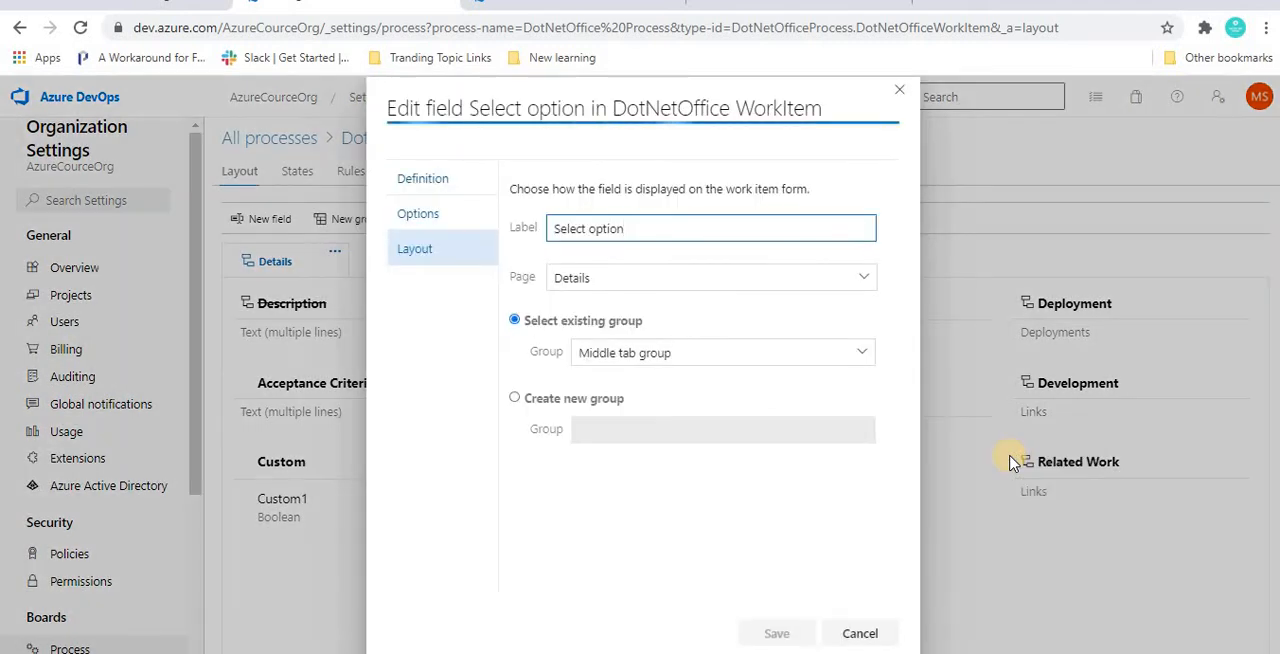
pyautogui.click(889, 93)
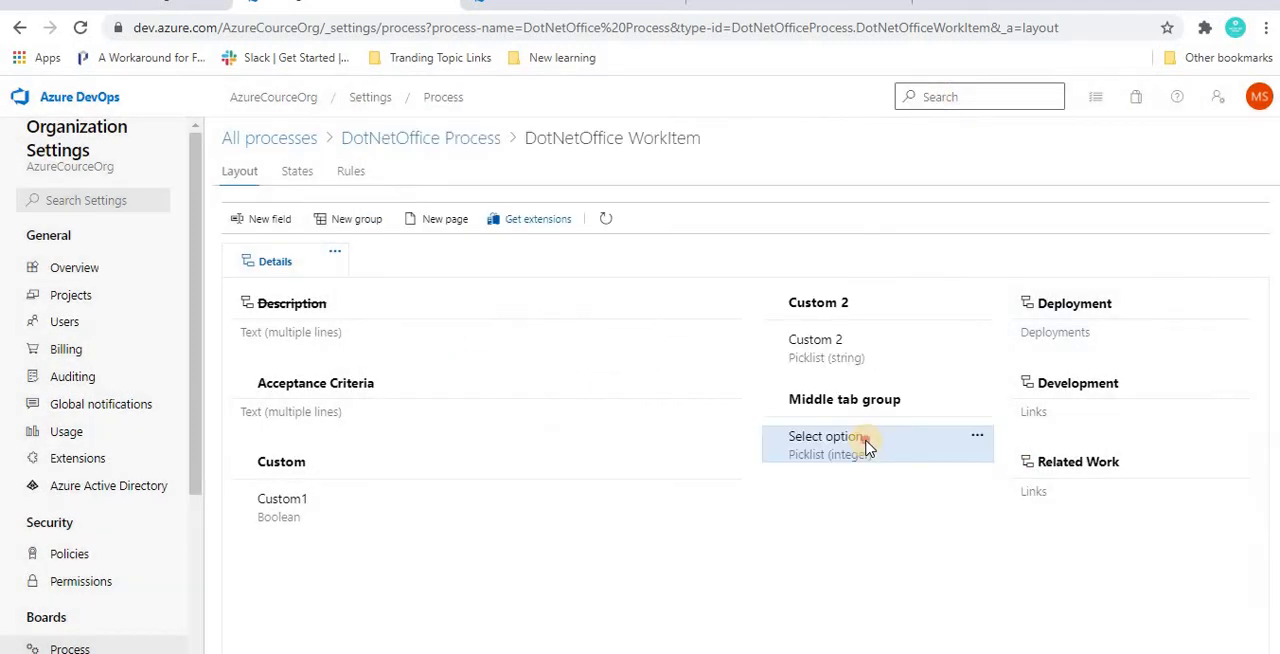
pyautogui.moveTo(855, 445); pyautogui.dragTo(677, 523)
# Step: Assign the Select option field to the existing Middle tab group in its layout settings, save, and check the field in work item 29
pyautogui.click(729, 547)
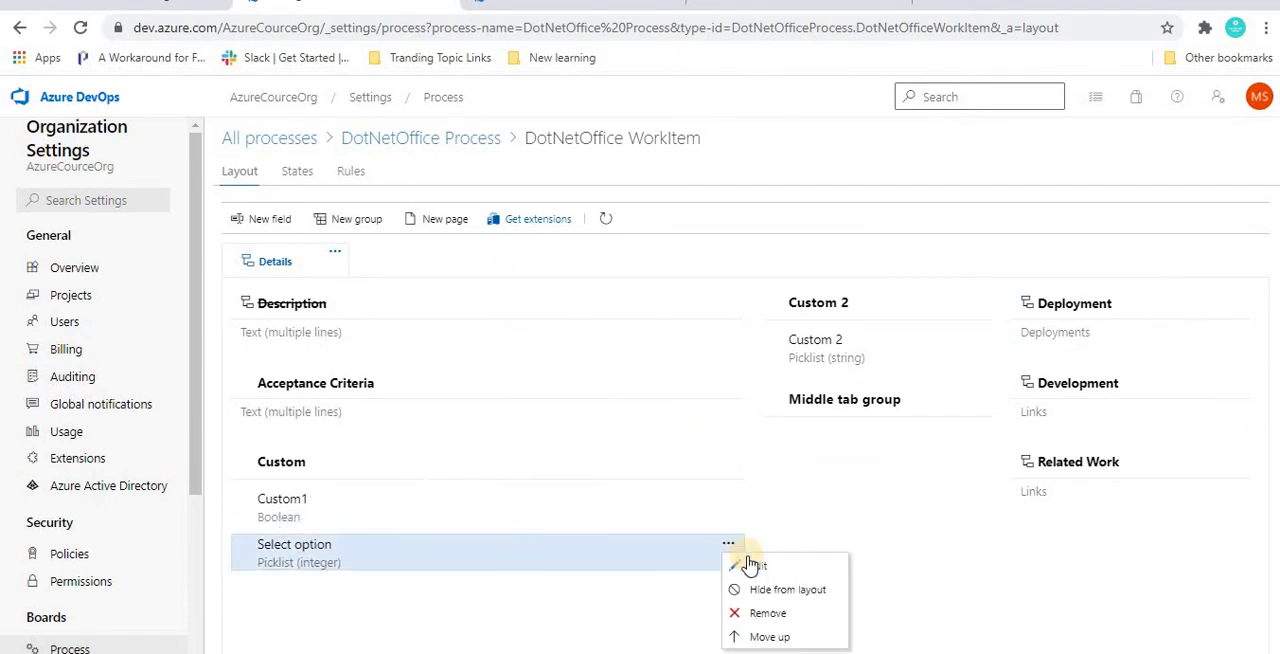
pyautogui.click(755, 566)
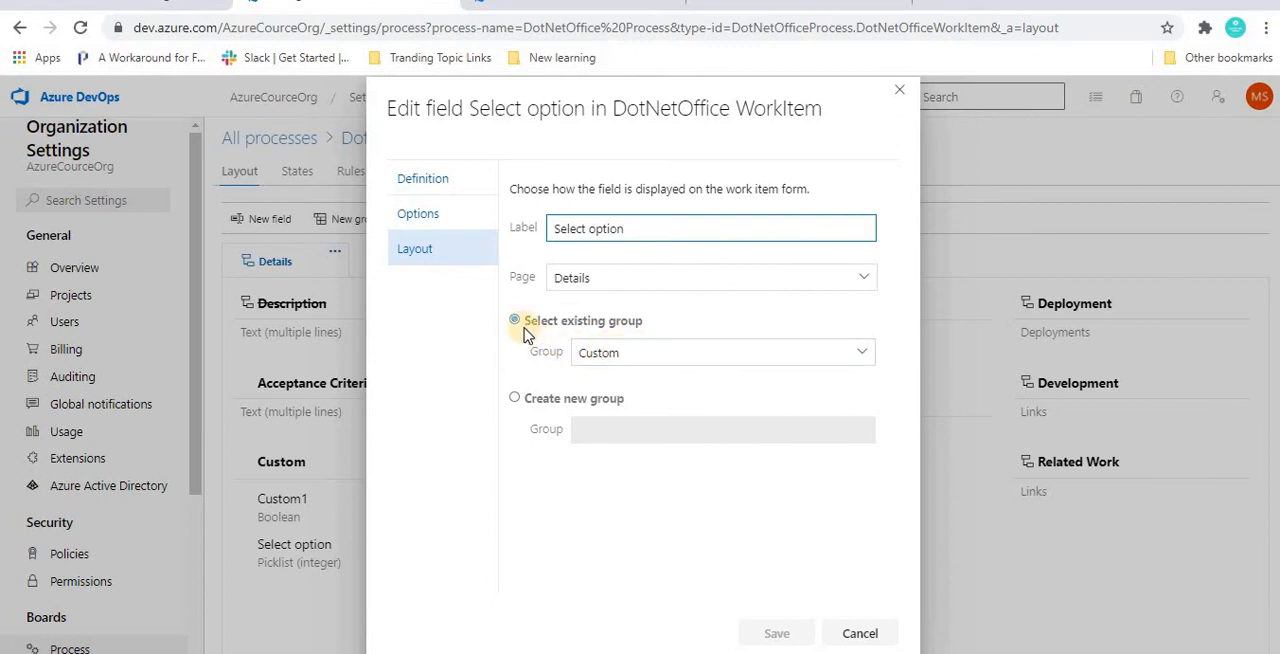
pyautogui.click(676, 358)
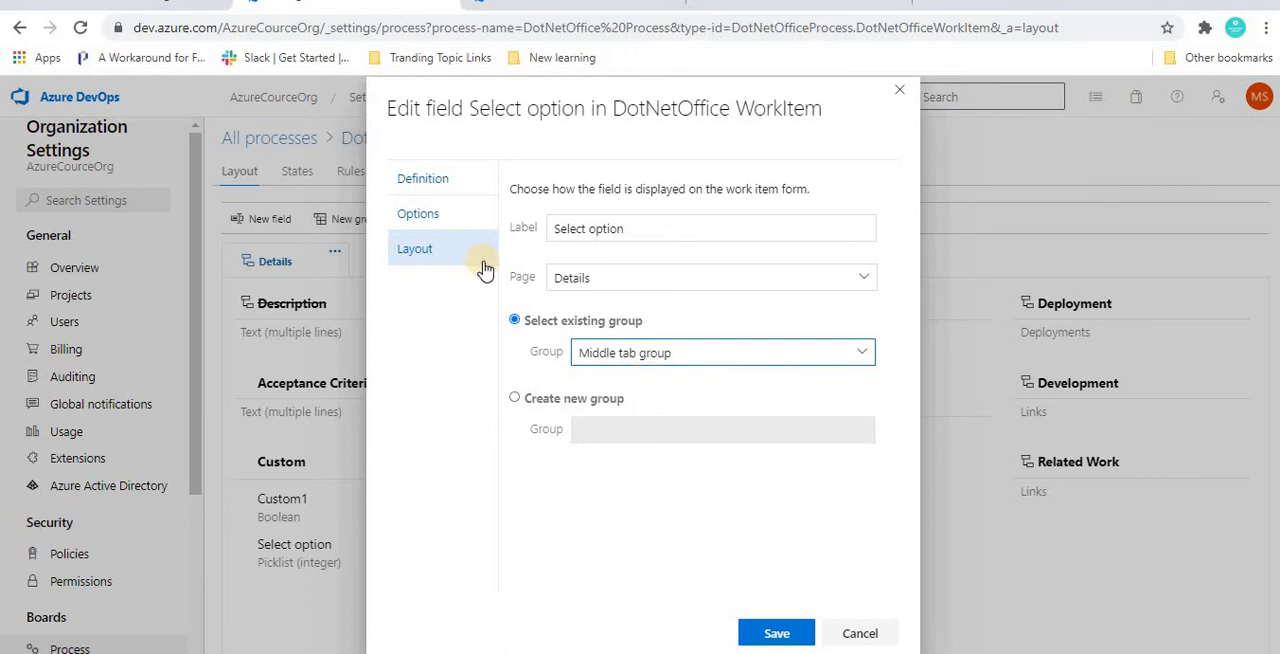
pyautogui.click(757, 636)
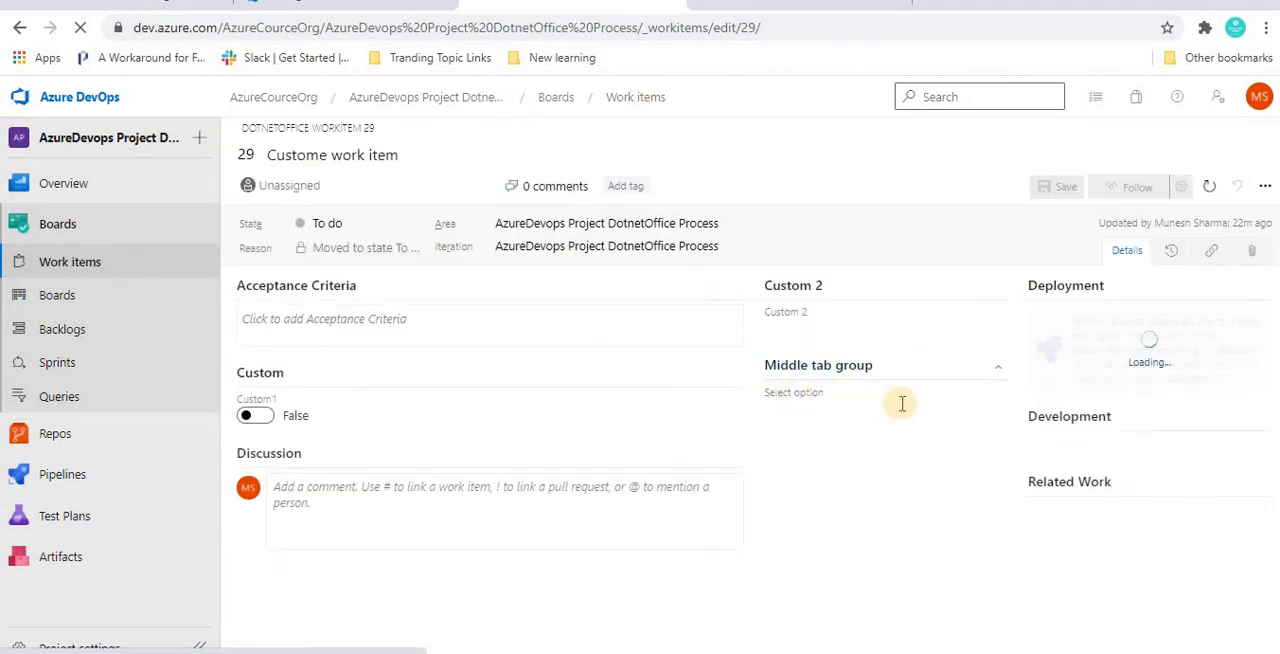
pyautogui.click(811, 395)
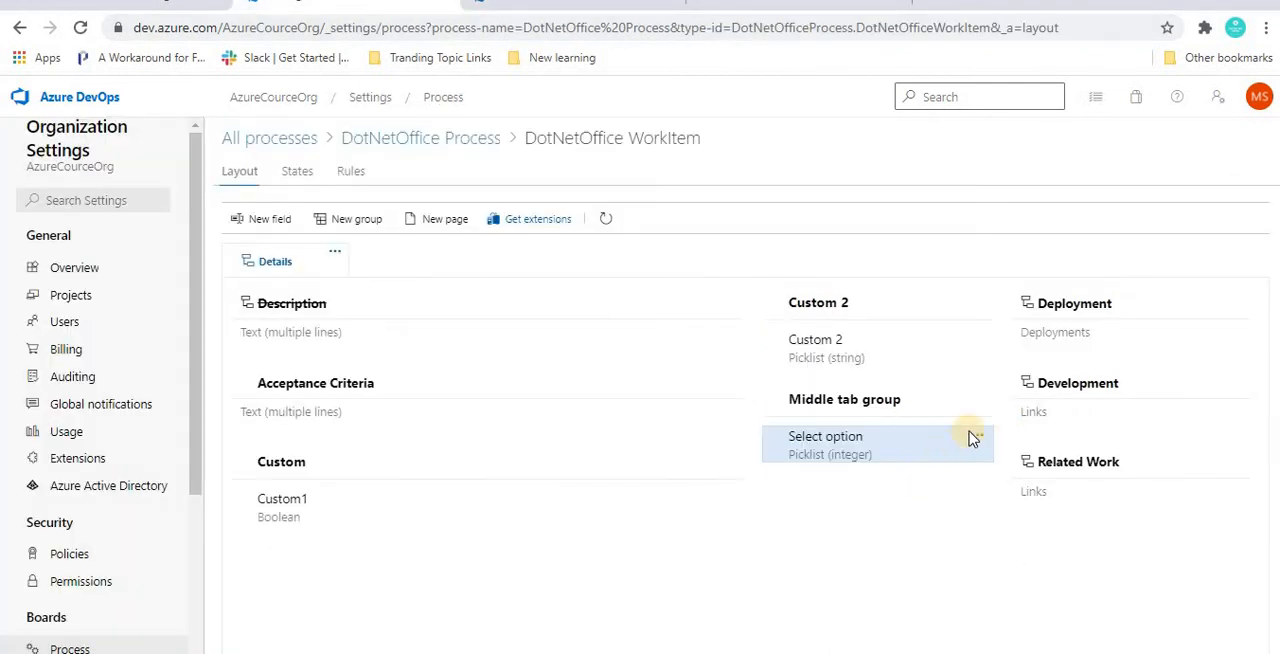
# Step: Open the Select option field's options for editing, make the field required, and view its available default values
pyautogui.click(976, 438)
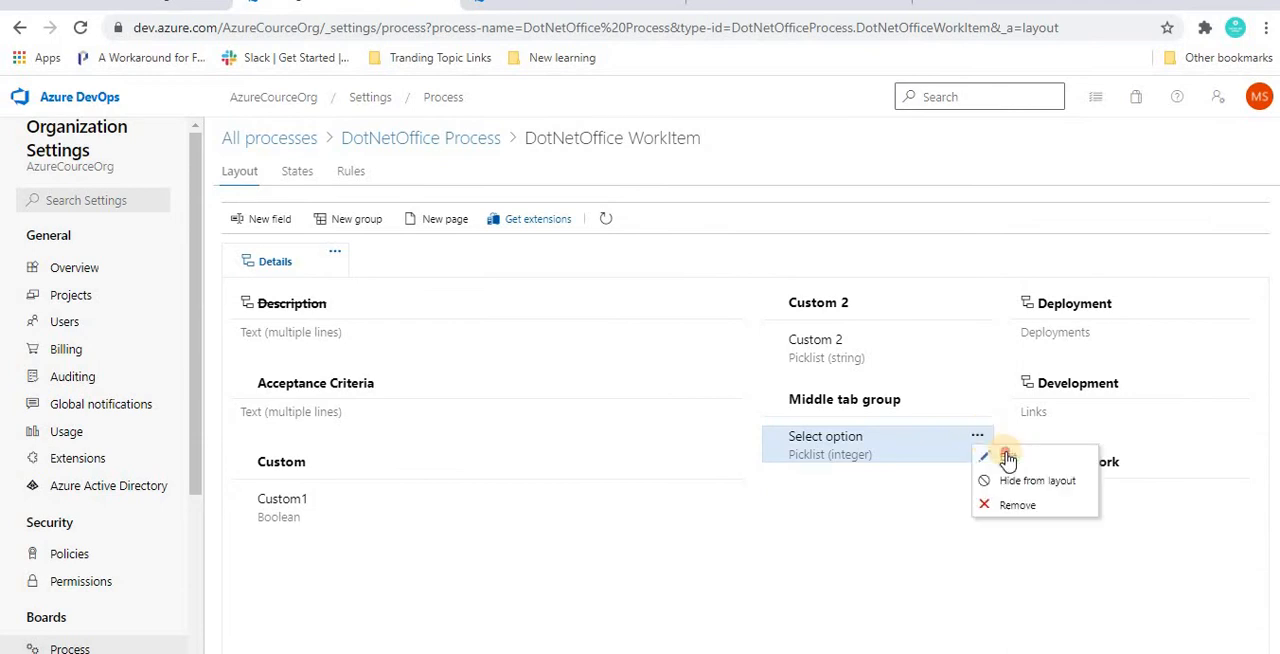
pyautogui.click(1007, 457)
pyautogui.click(431, 215)
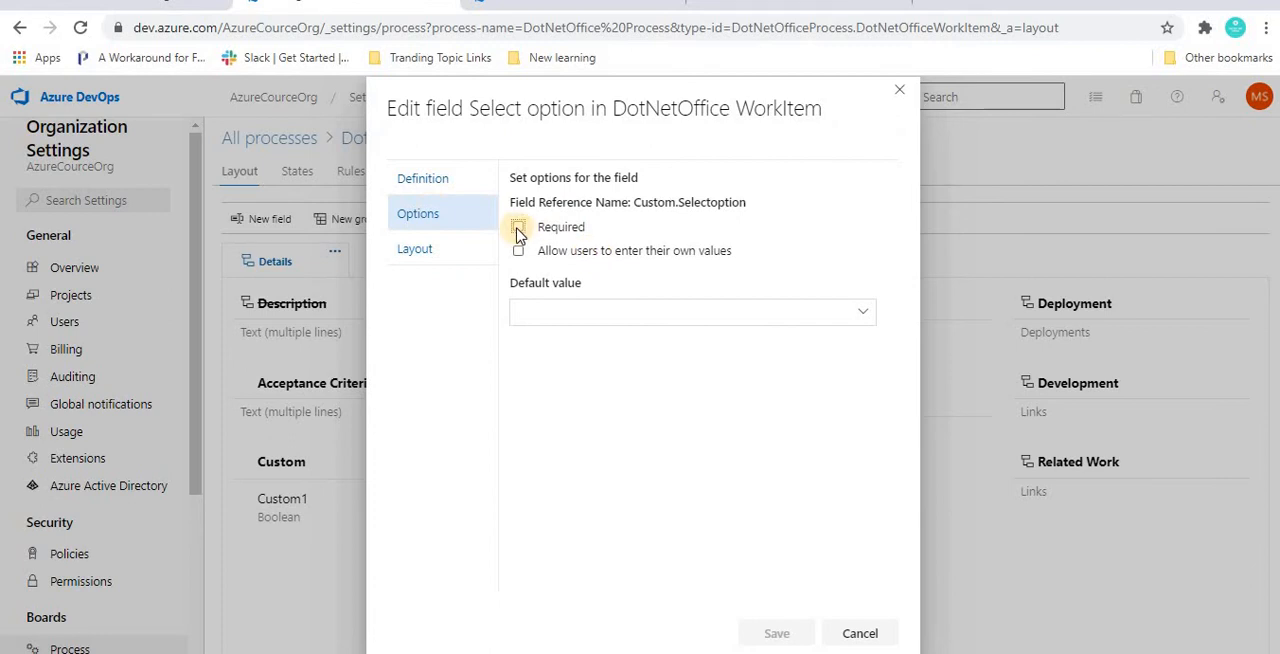
pyautogui.click(518, 228)
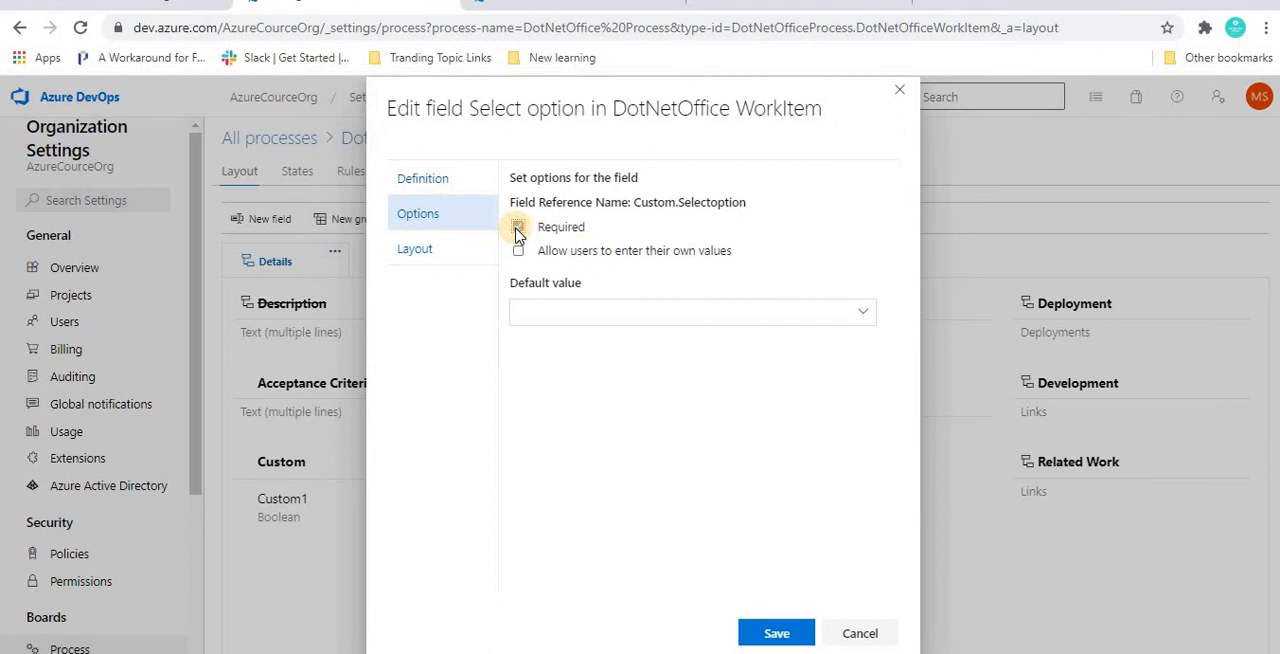
pyautogui.click(866, 314)
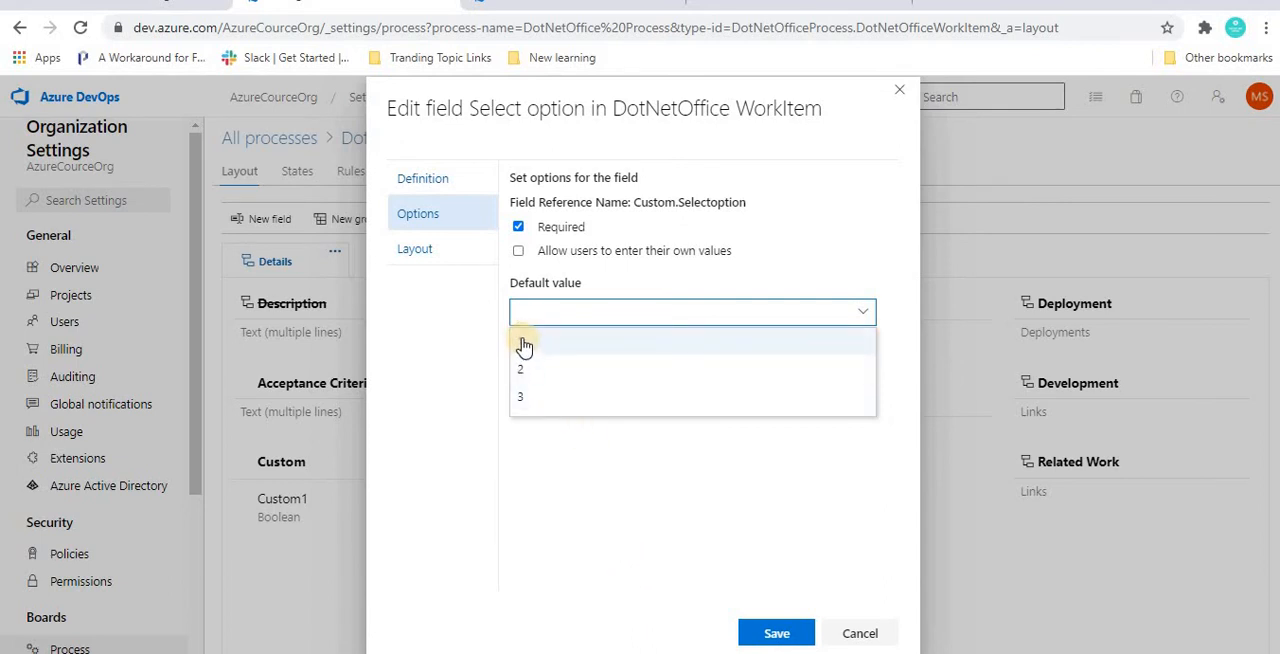
pyautogui.click(587, 504)
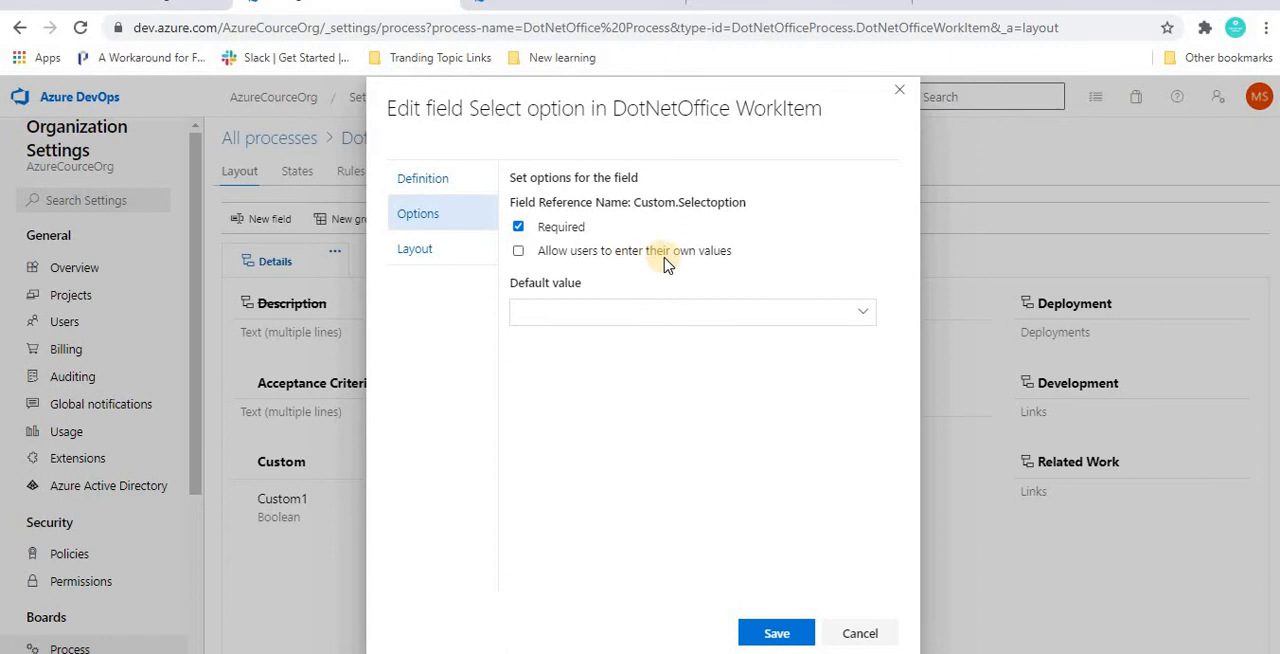
# Step: Allow users to enter their own values in the Select option field, set its default value to 2, and save
pyautogui.click(519, 253)
pyautogui.click(863, 311)
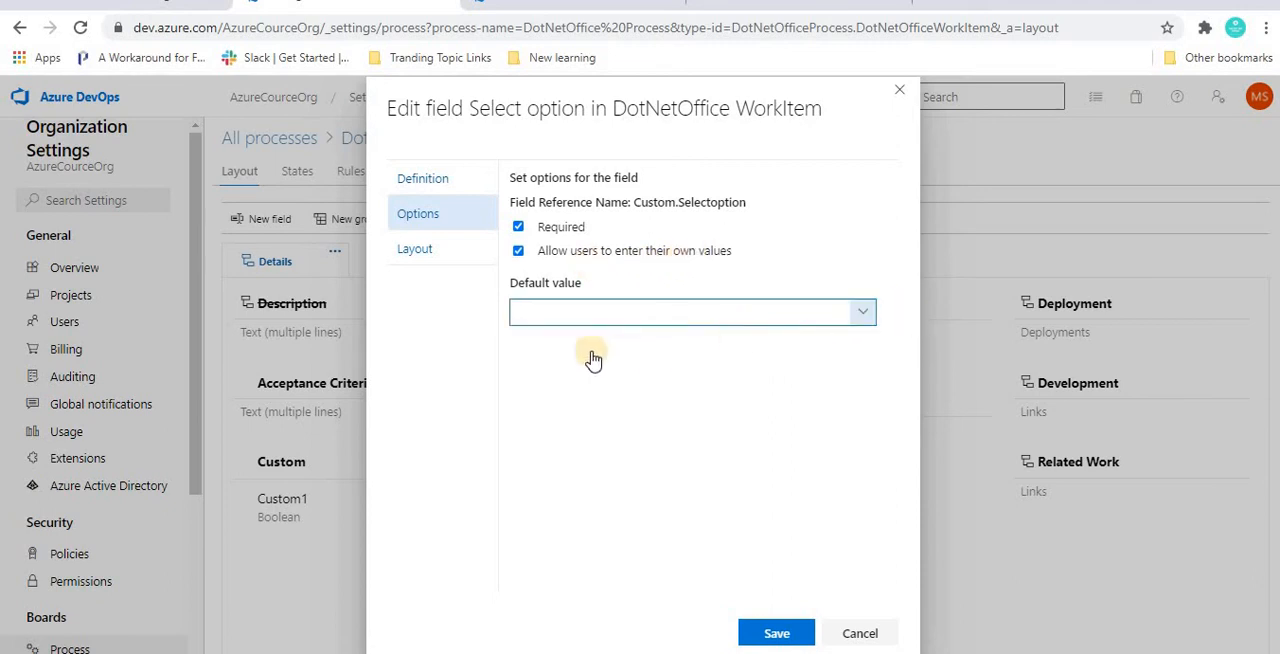
pyautogui.click(527, 375)
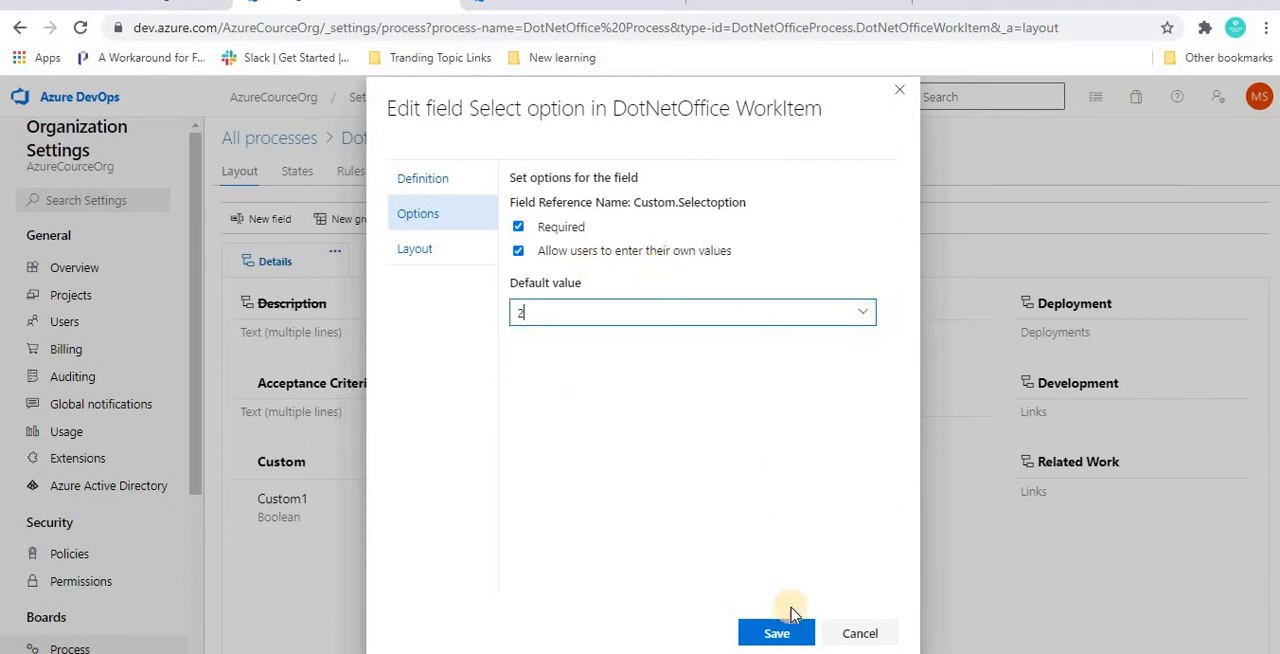
pyautogui.click(772, 633)
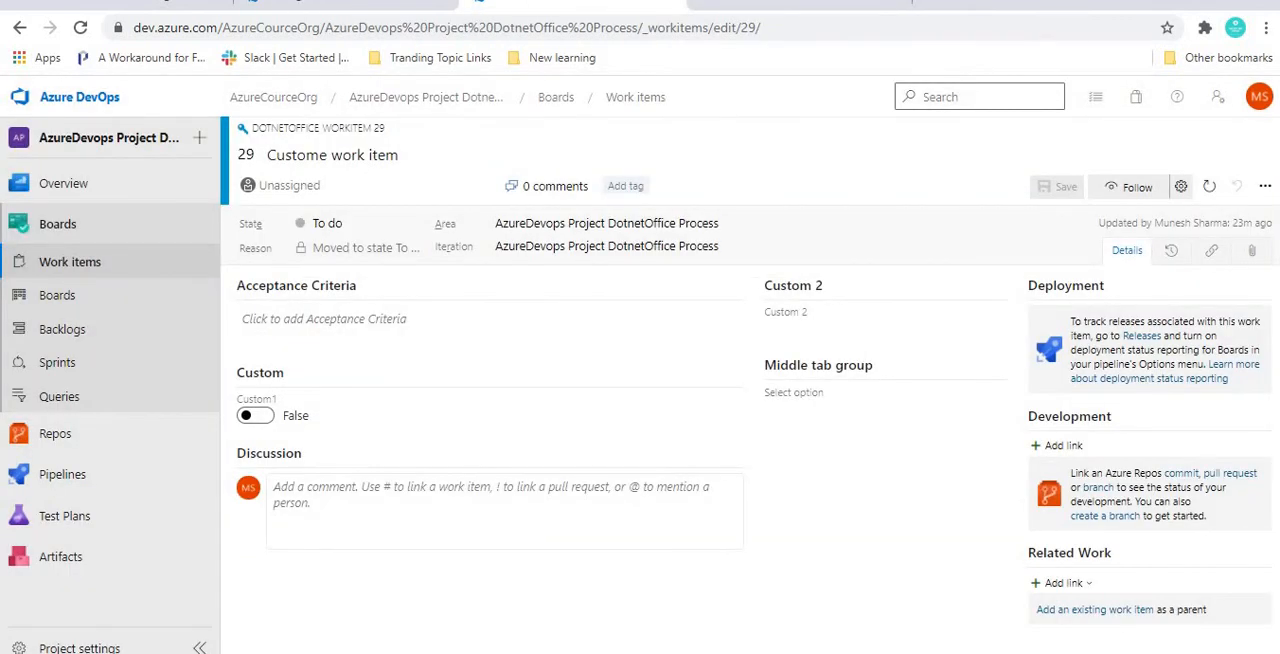
# Step: Reload work item 29, enter the custom value 6 in Select option, save the work item, and view the field's value list
pyautogui.press('F5')
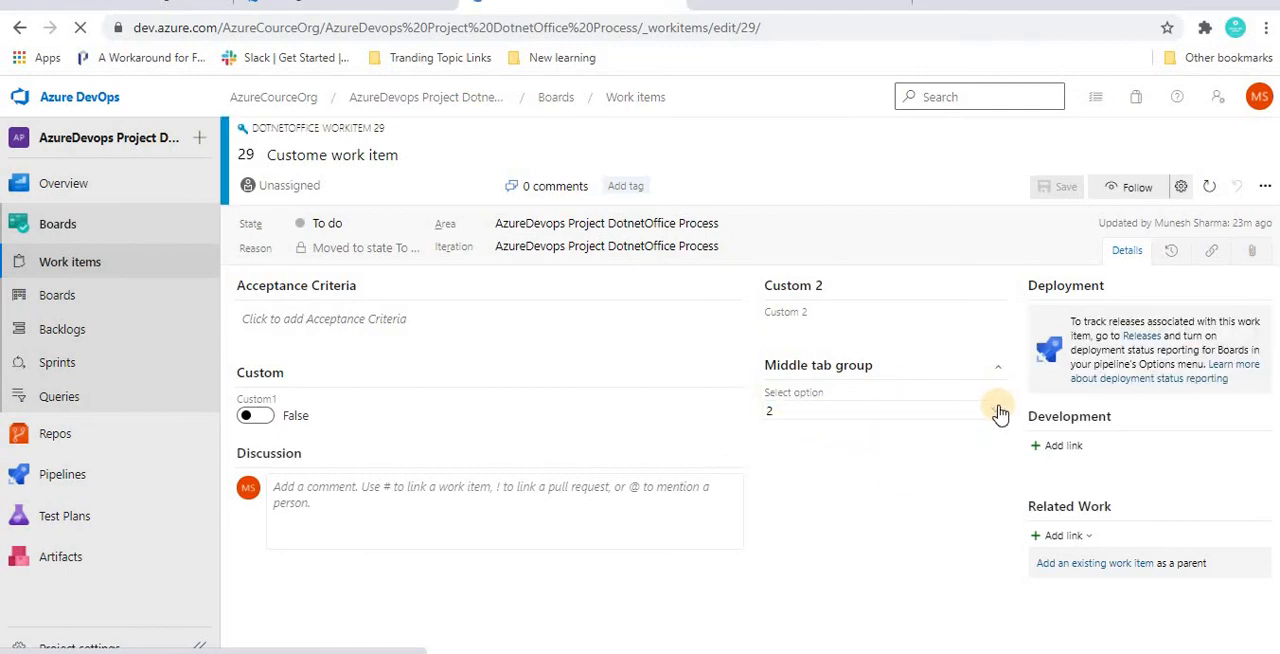
pyautogui.click(1000, 412)
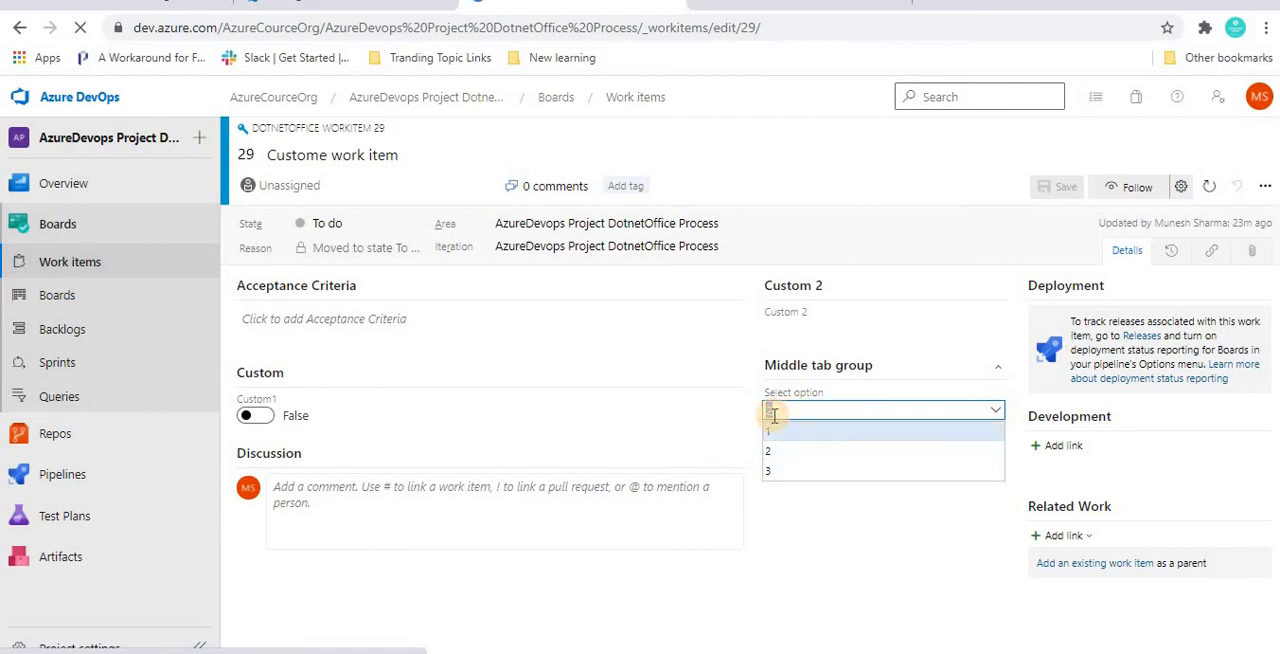
pyautogui.write('6')
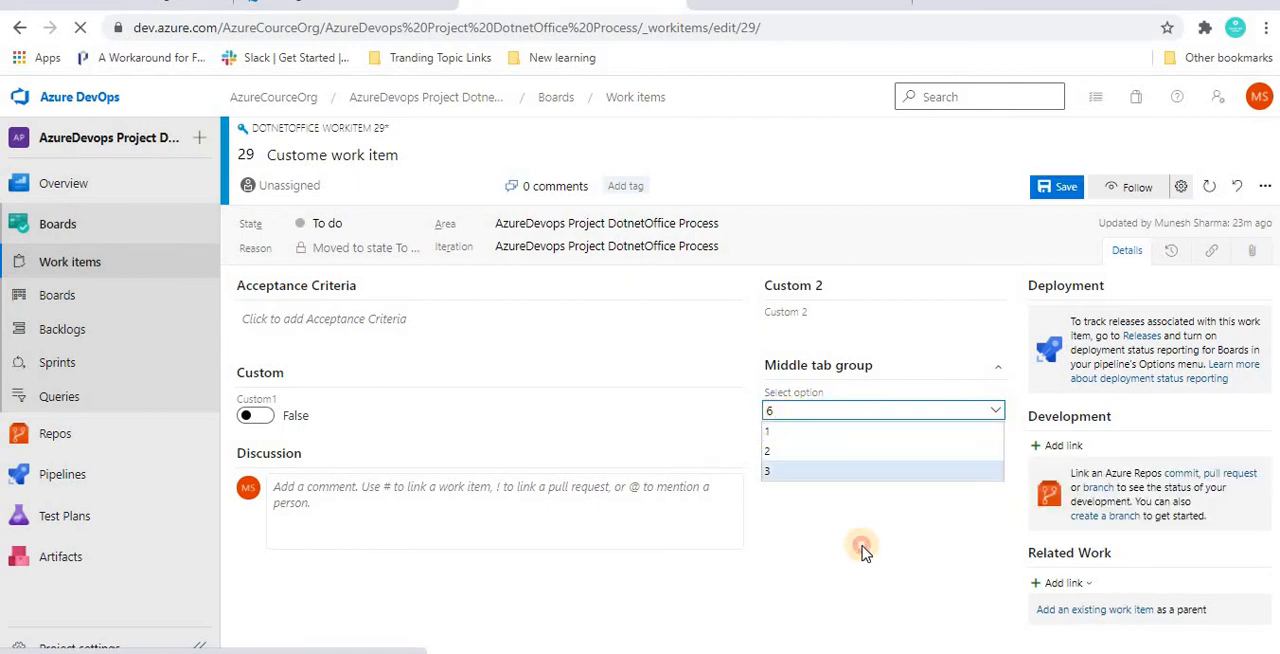
pyautogui.click(860, 545)
pyautogui.click(793, 409)
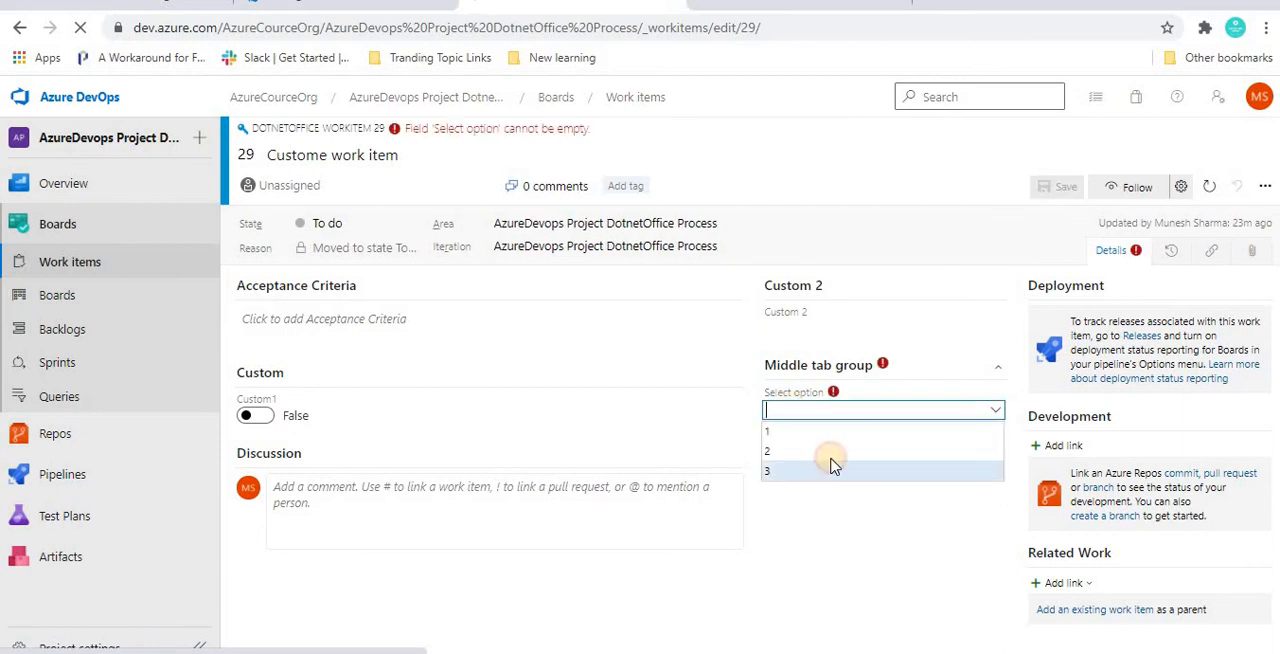
pyautogui.click(832, 393)
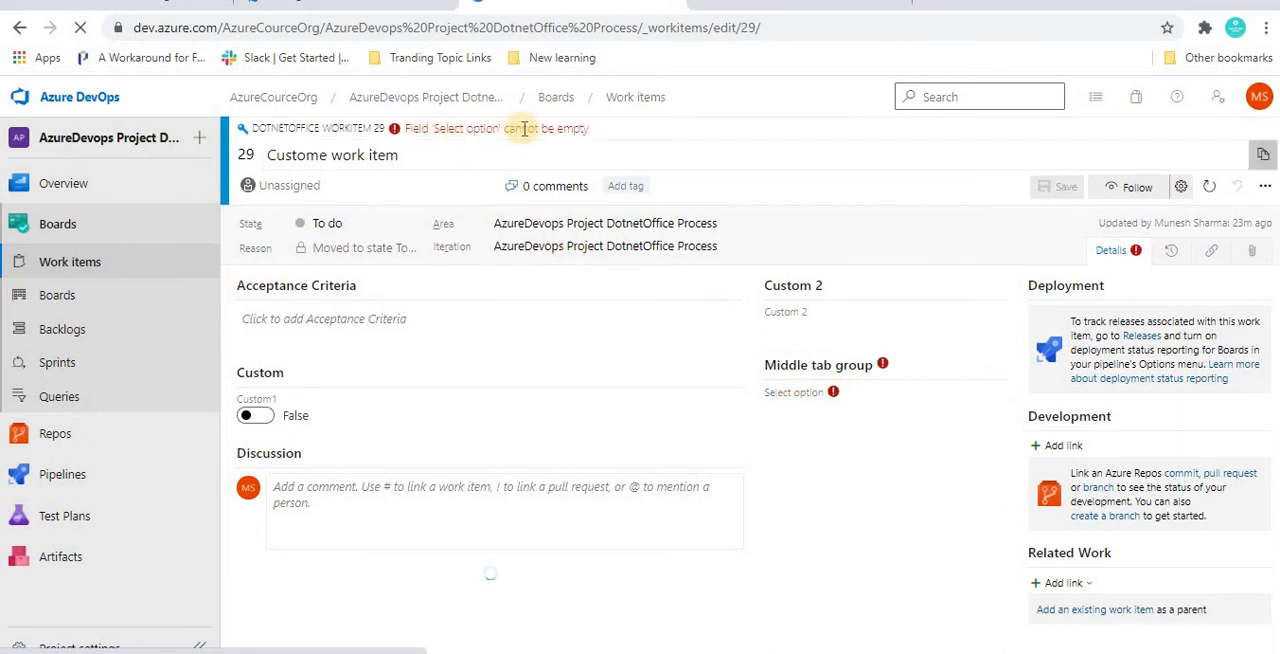
pyautogui.click(805, 412)
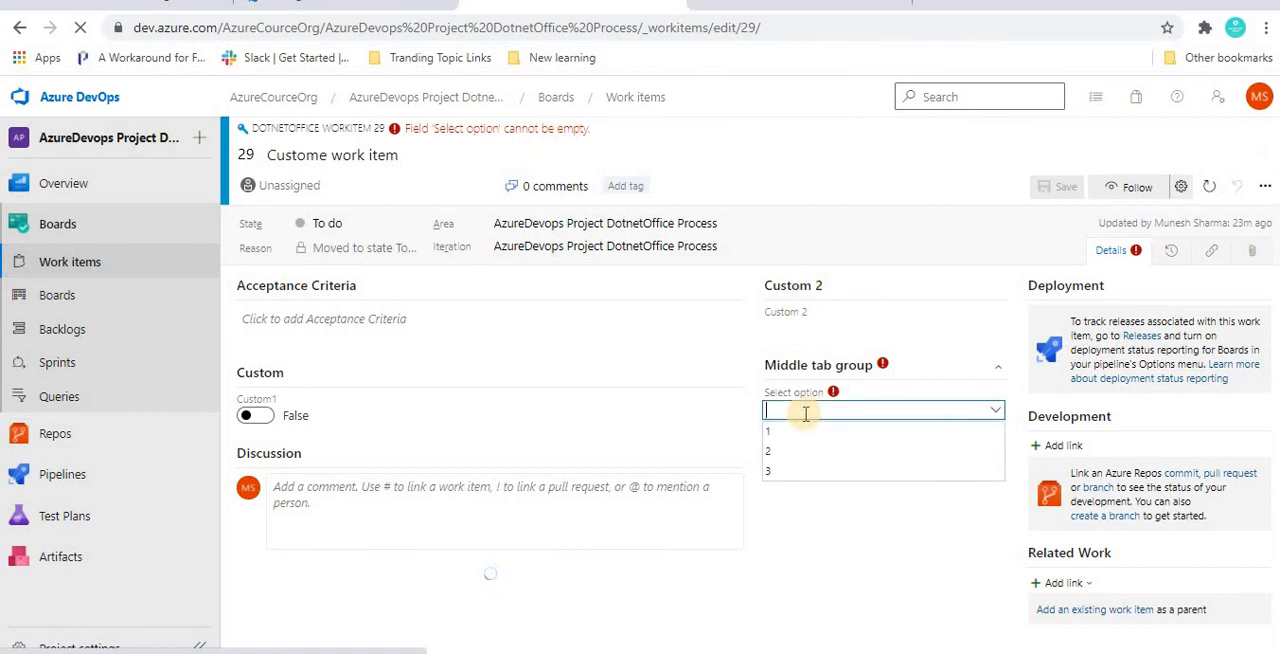
pyautogui.write('6')
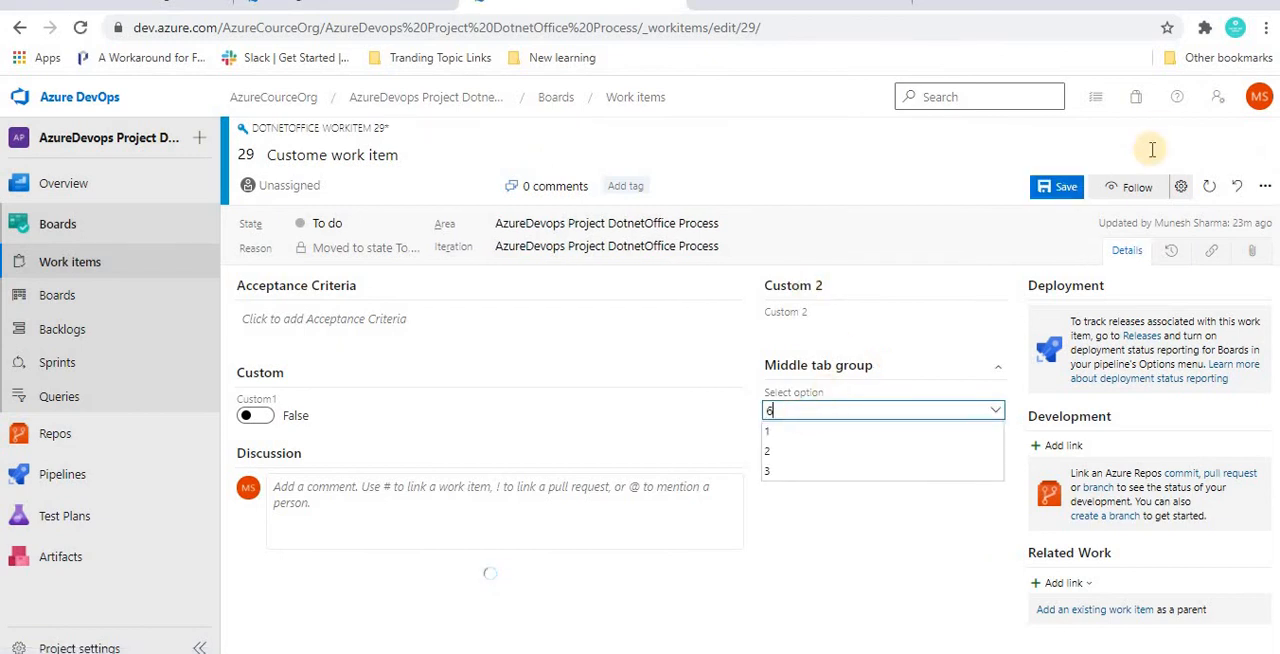
pyautogui.click(1050, 190)
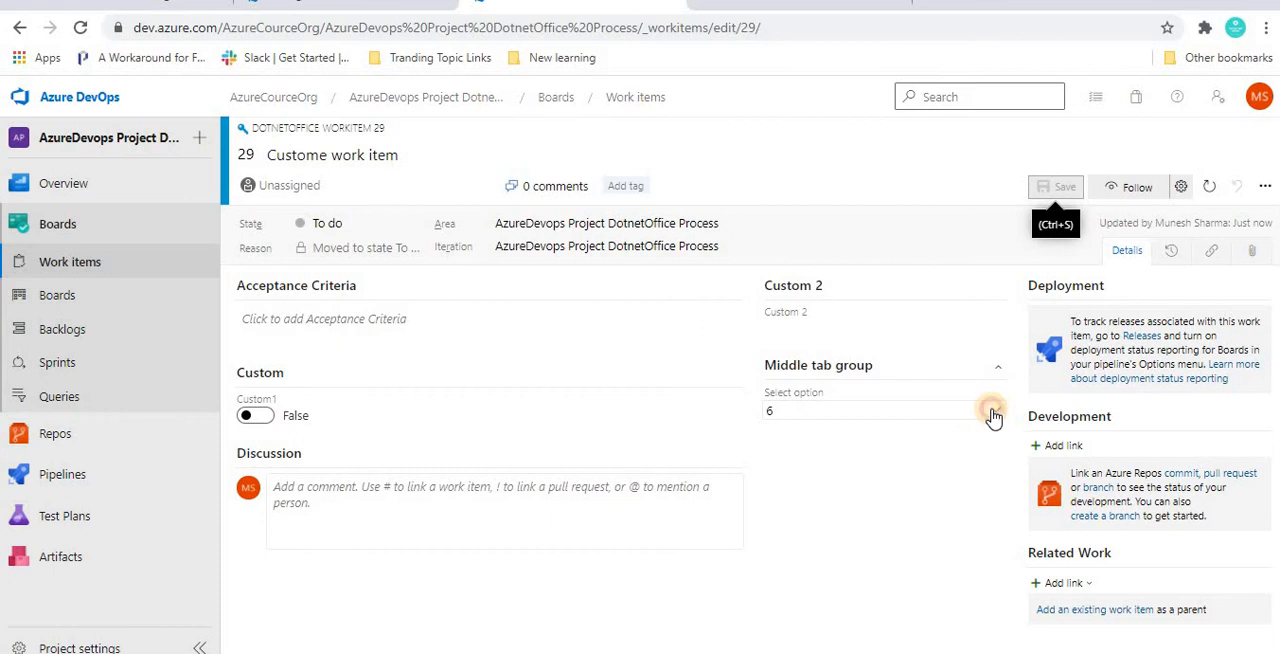
pyautogui.click(993, 417)
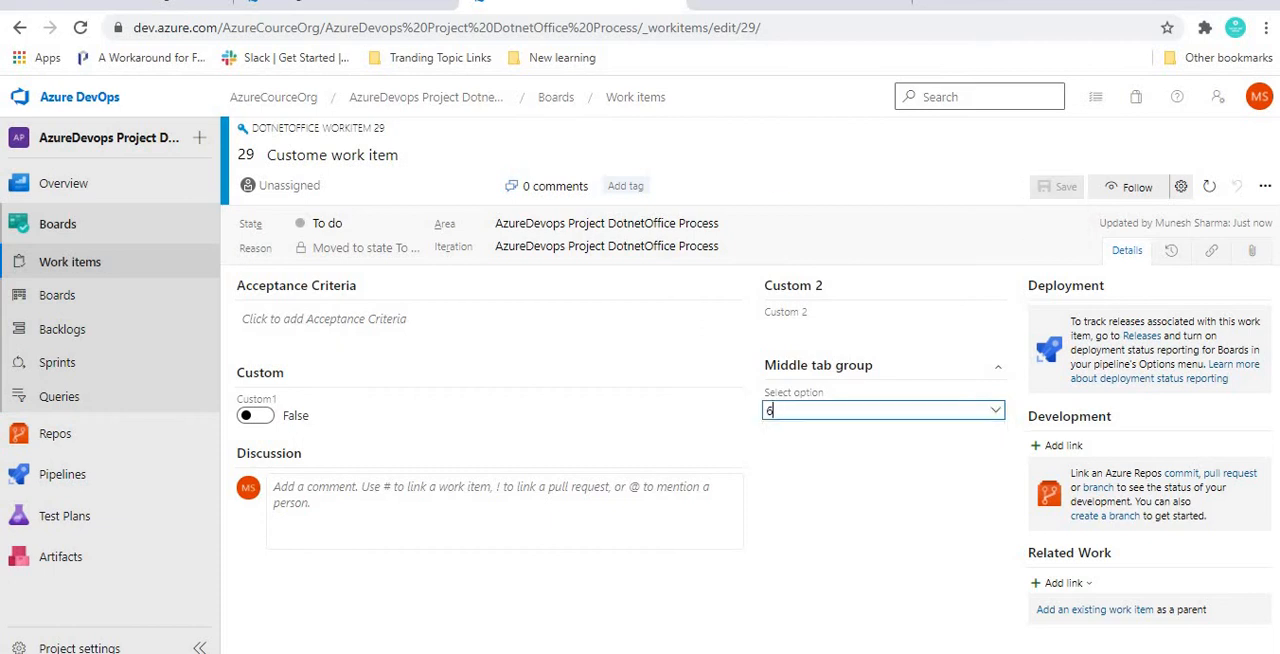
# Step: Move Middle tab group between Development and Related Work in the layout, and check its placement in the reloaded work item 29
pyautogui.click(410, 3)
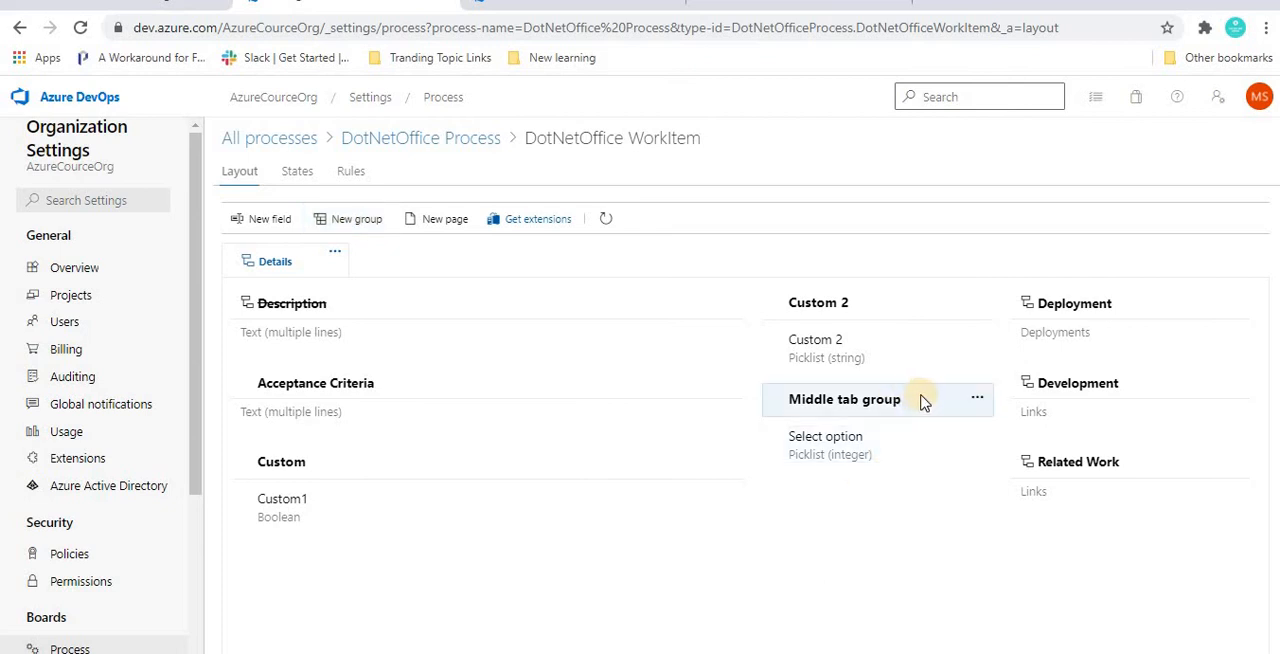
pyautogui.moveTo(926, 401); pyautogui.dragTo(1052, 500)
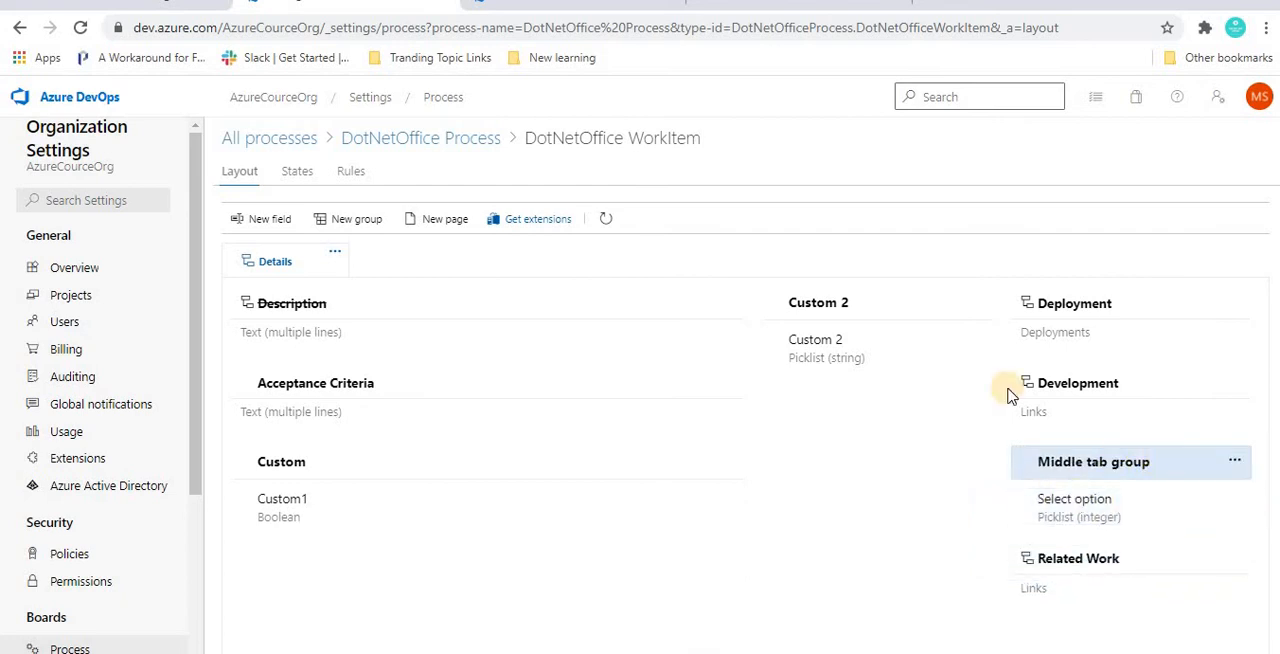
pyautogui.click(630, 4)
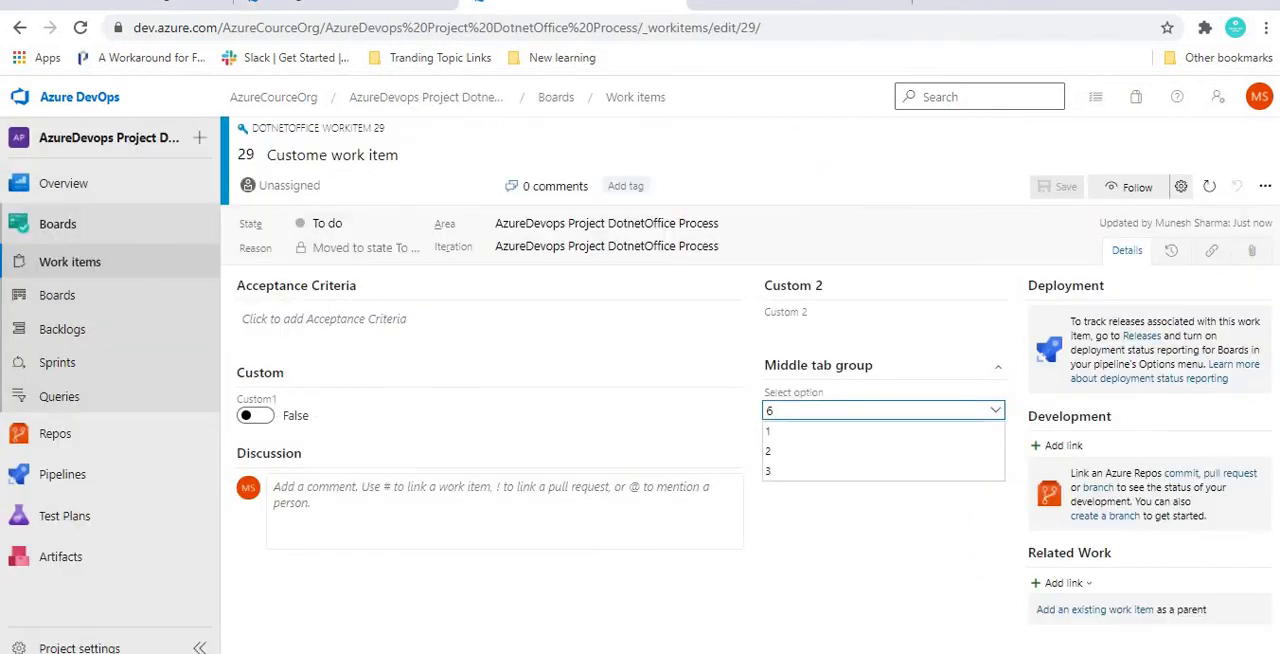
pyautogui.press('F5')
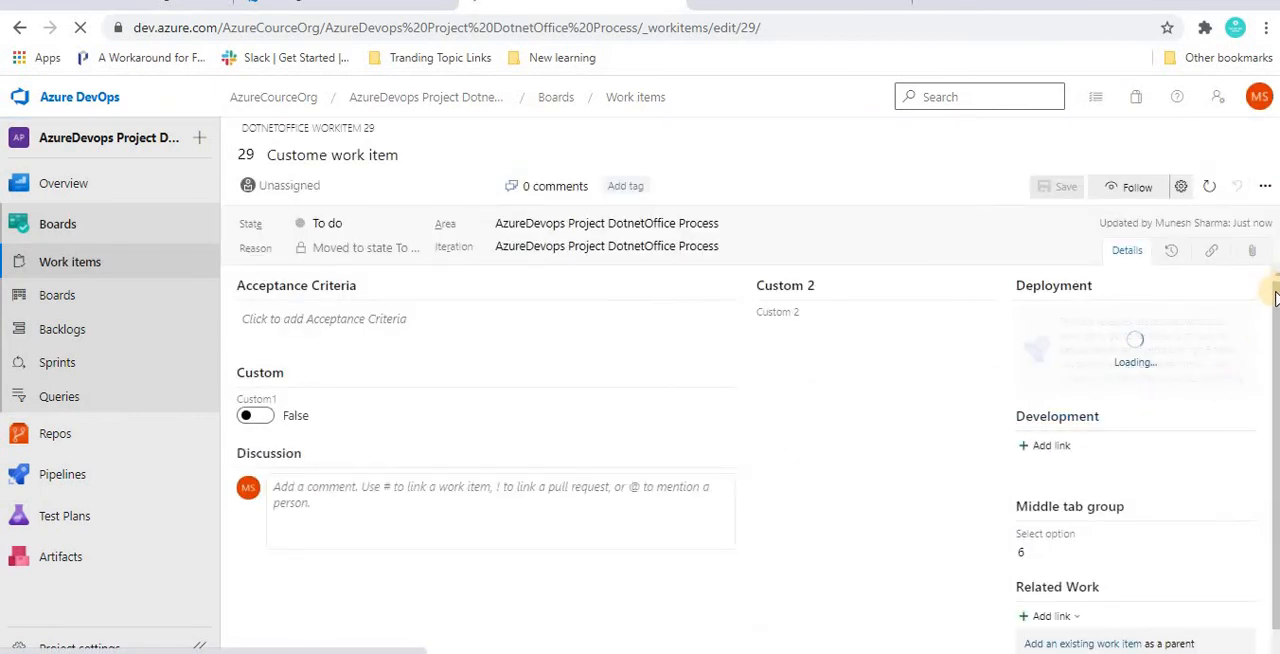
pyautogui.moveTo(1276, 298); pyautogui.dragTo(1278, 324)
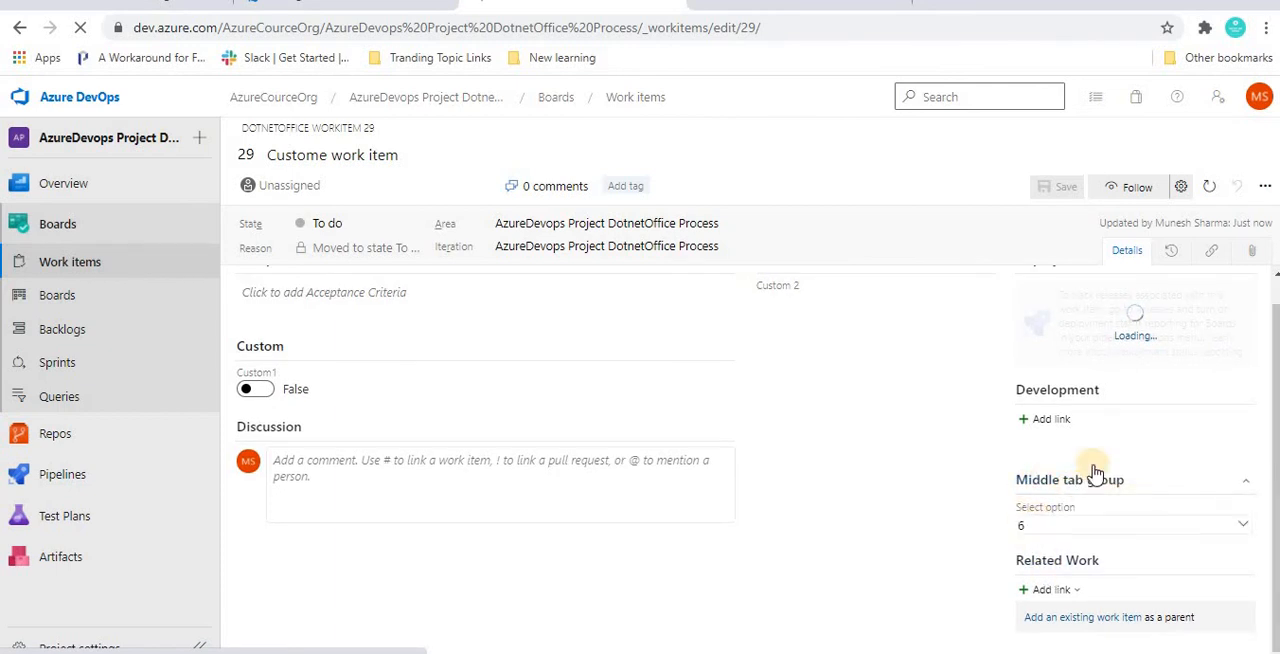
# Step: Add a new page named dotnetoffice page to the DotNetOffice WorkItem layout
pyautogui.click(428, 4)
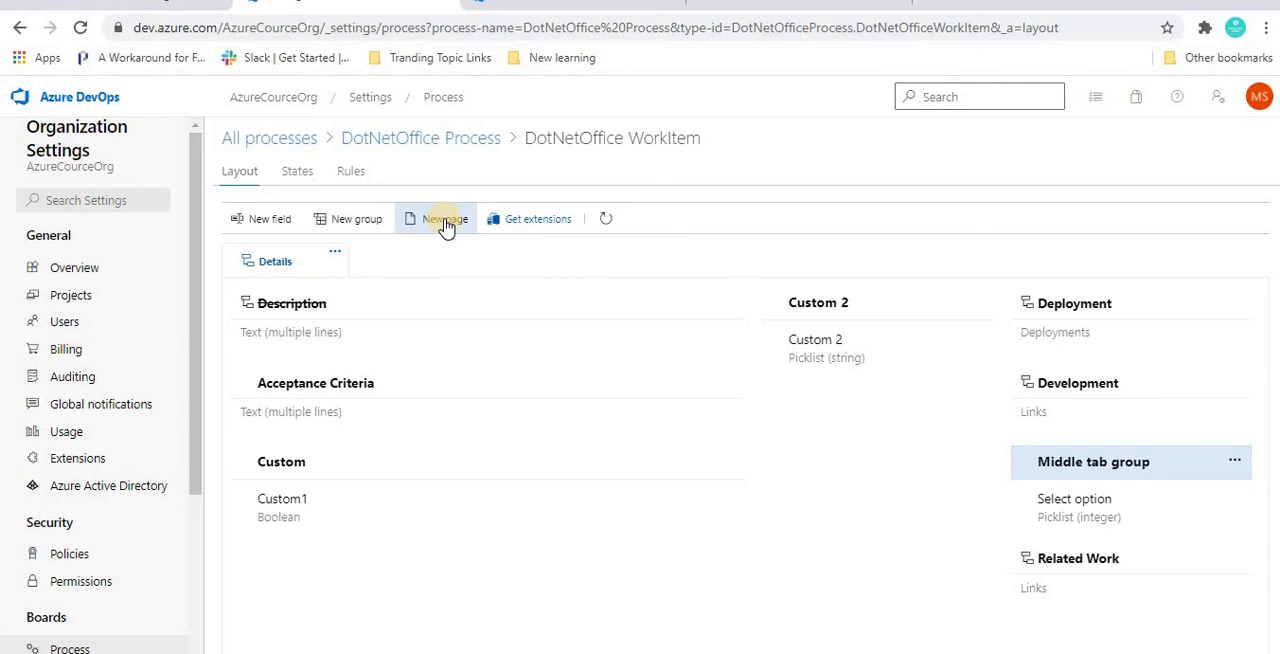
pyautogui.click(580, 3)
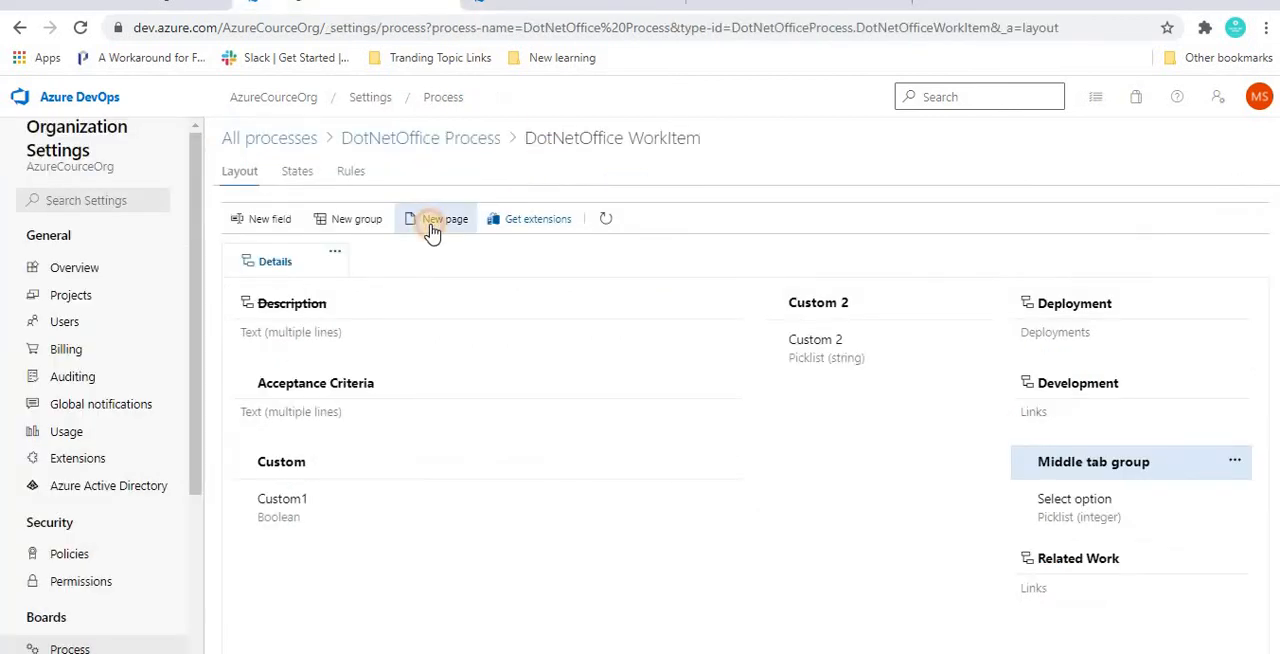
pyautogui.click(435, 220)
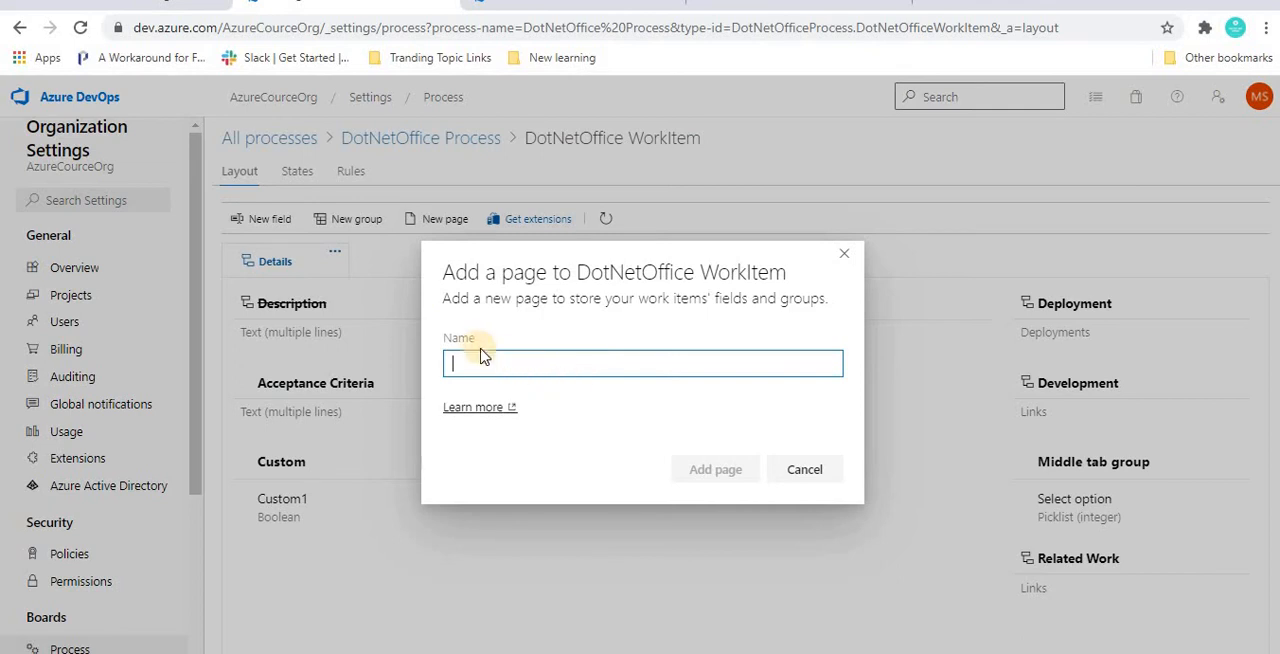
pyautogui.write('c')
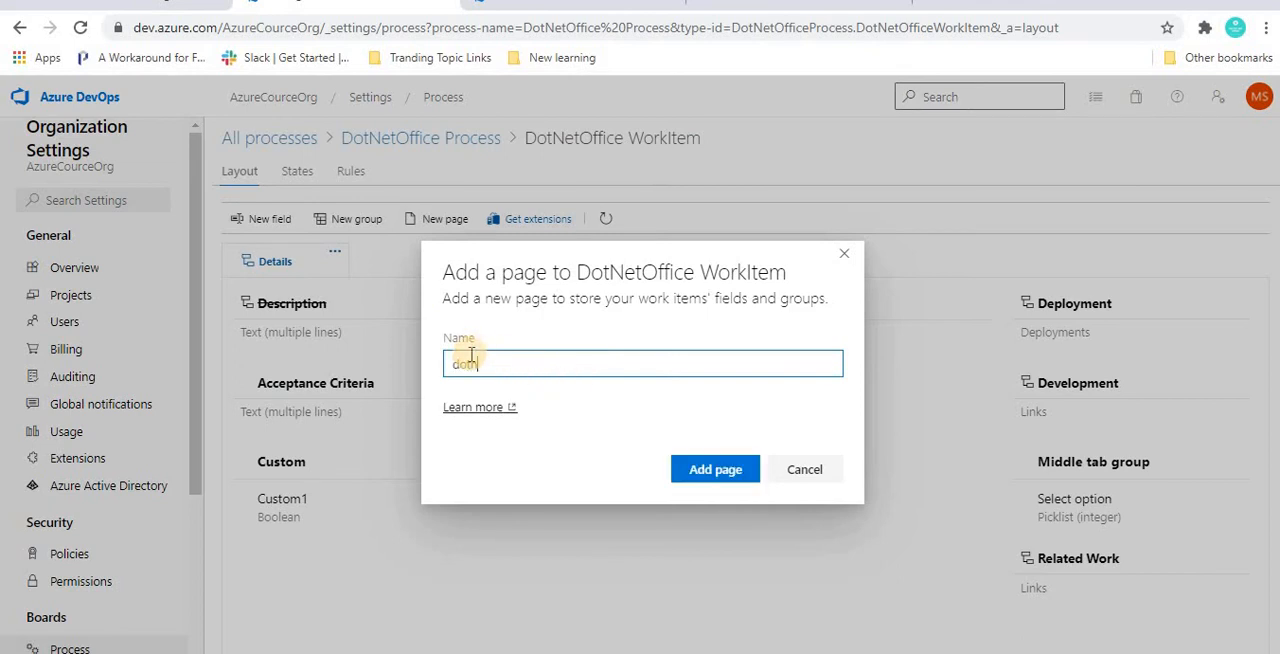
pyautogui.write('otnetoffice page')
pyautogui.click(687, 474)
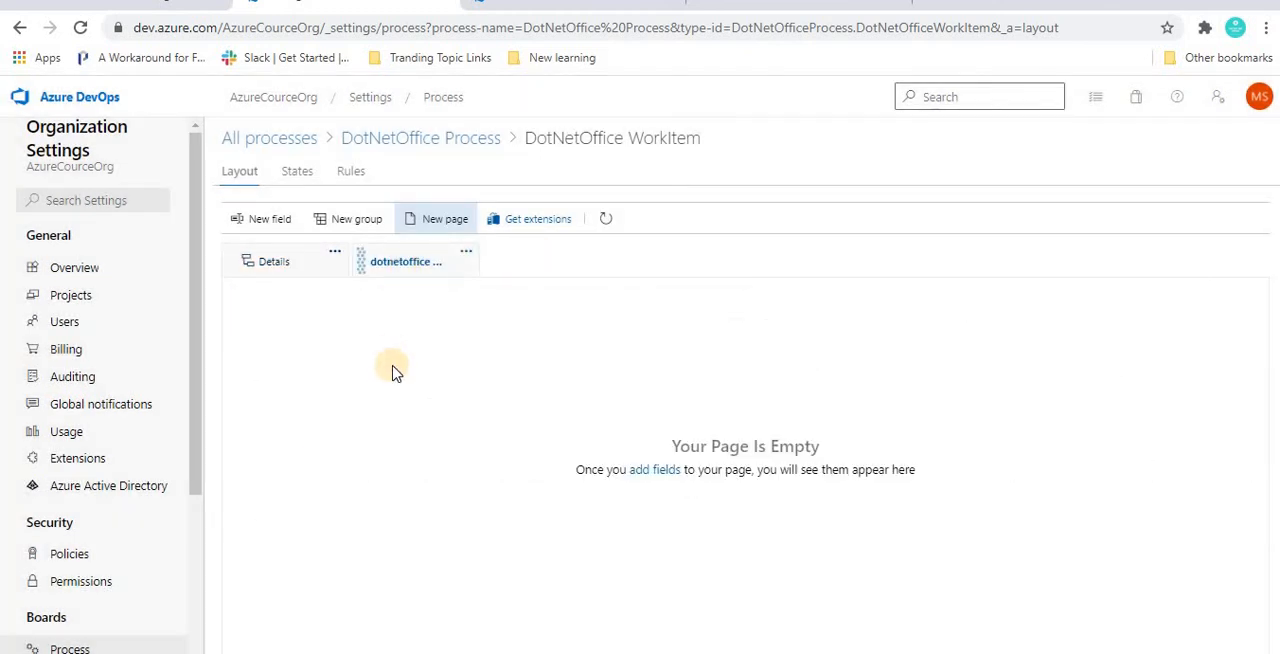
# Step: Close the new field form without adding anything, and reload work item 29 to check for the new page
pyautogui.click(278, 222)
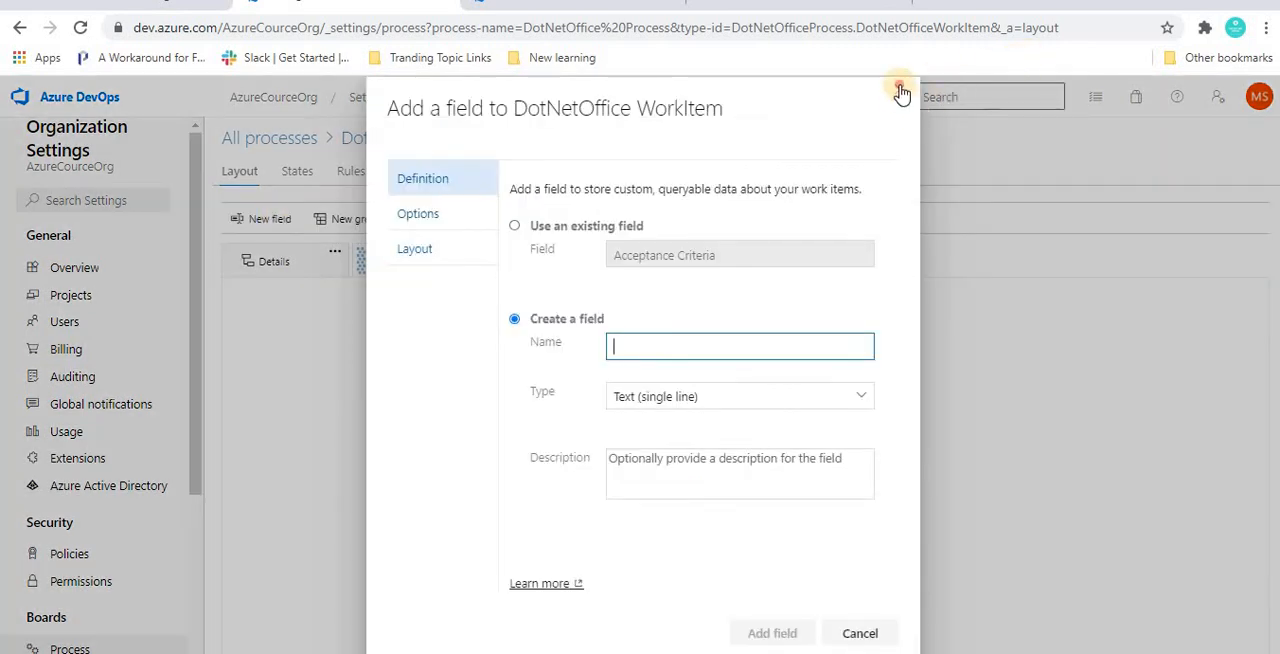
pyautogui.click(899, 89)
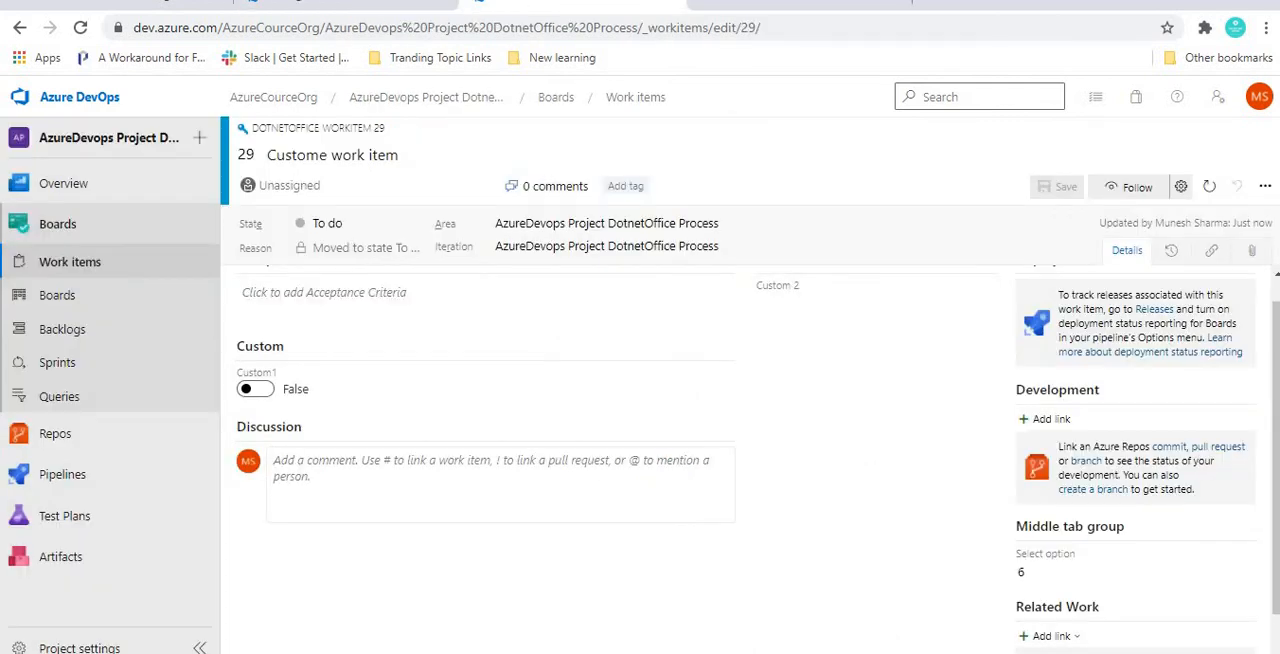
pyautogui.press('F5')
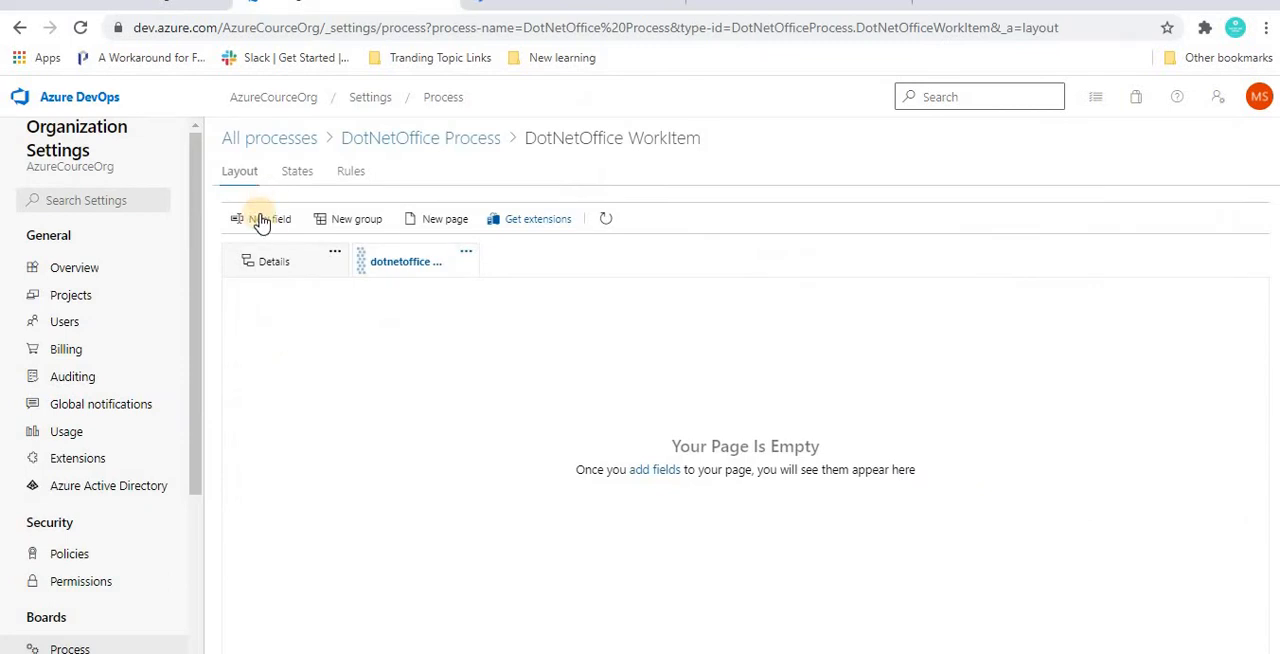
# Step: Add a new single-line text field named custom field 1 to the dotnetoffice page of the DotNetOffice WorkItem layout
pyautogui.click(255, 218)
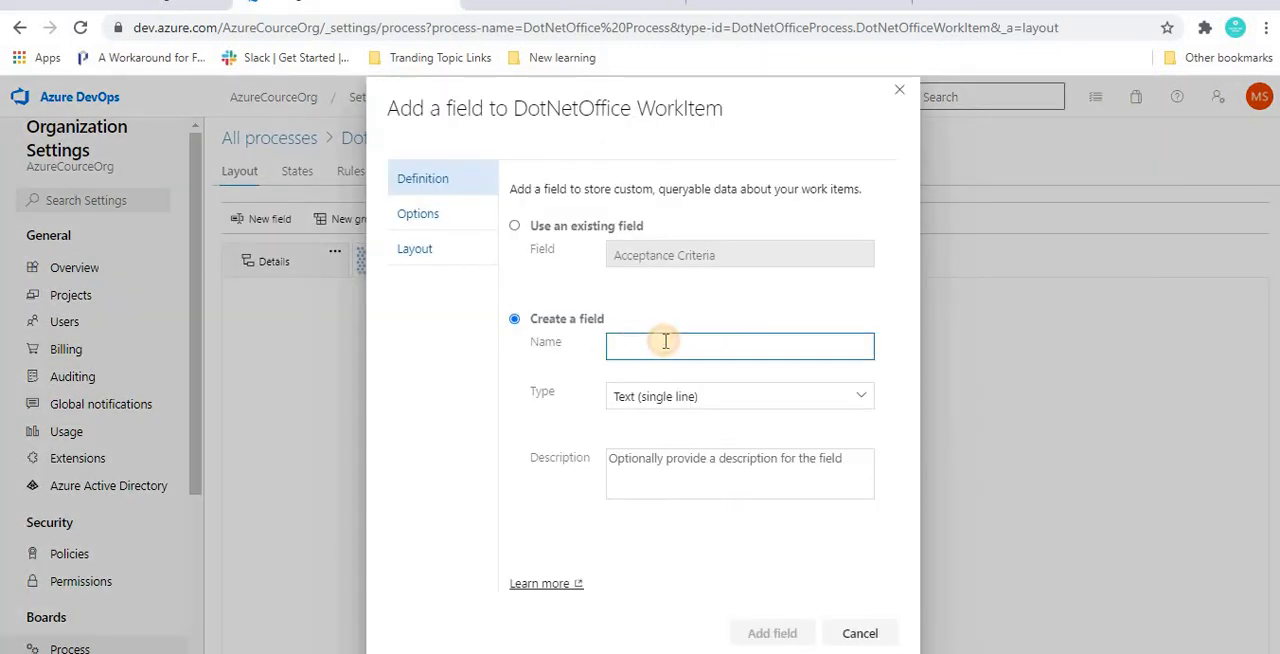
pyautogui.write('custom field')
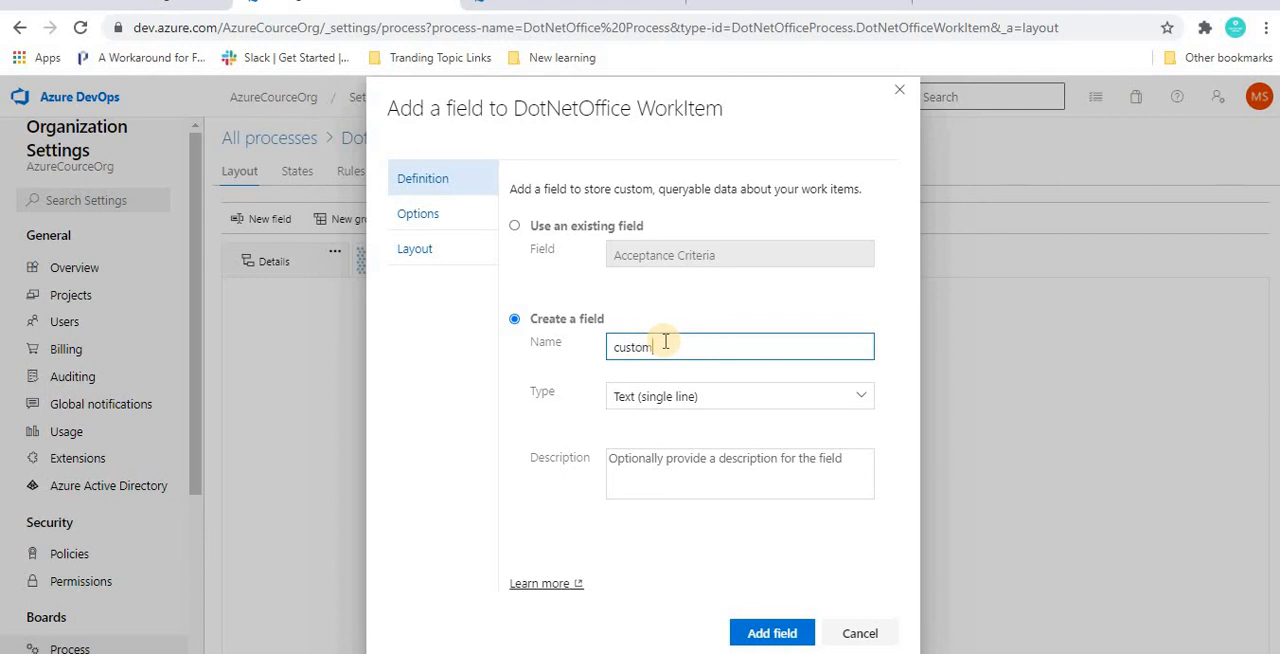
pyautogui.click(758, 635)
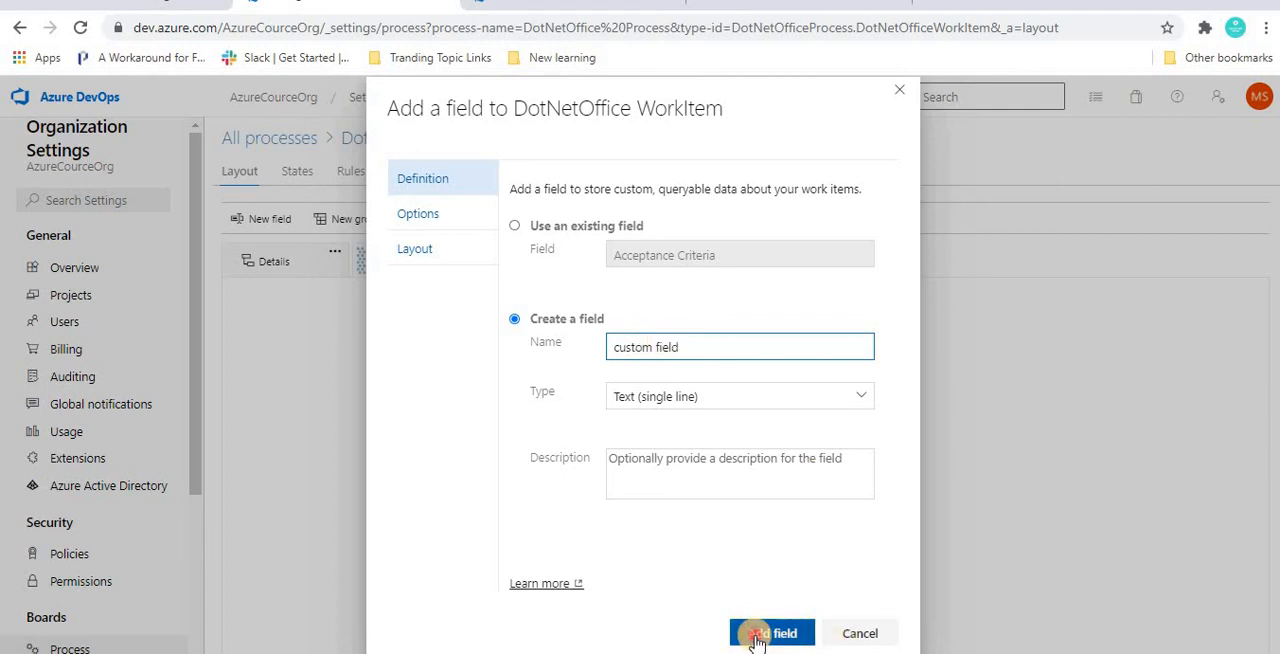
pyautogui.click(709, 347)
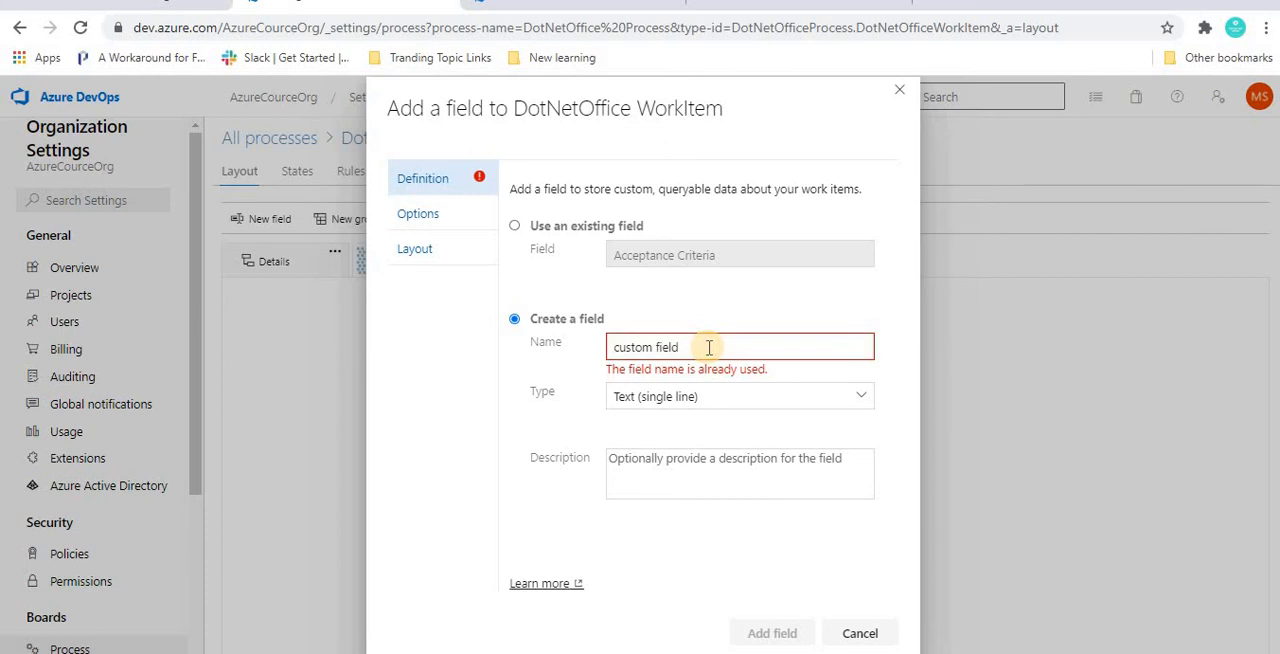
pyautogui.write('1')
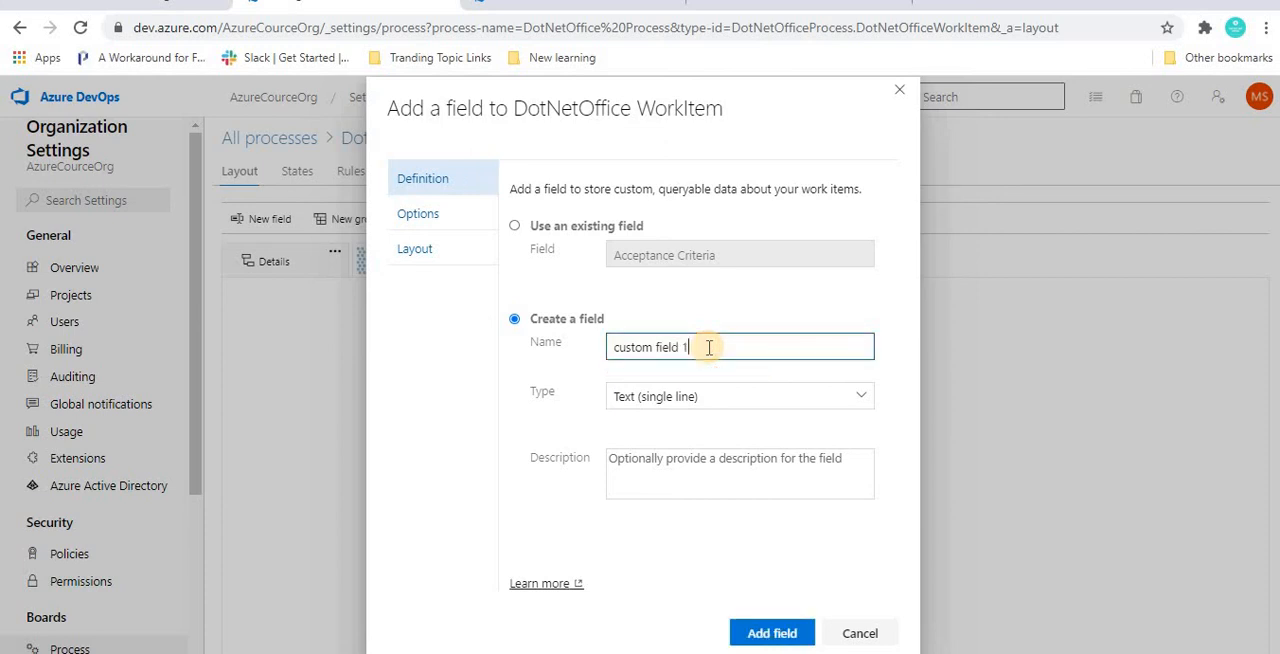
pyautogui.click(768, 640)
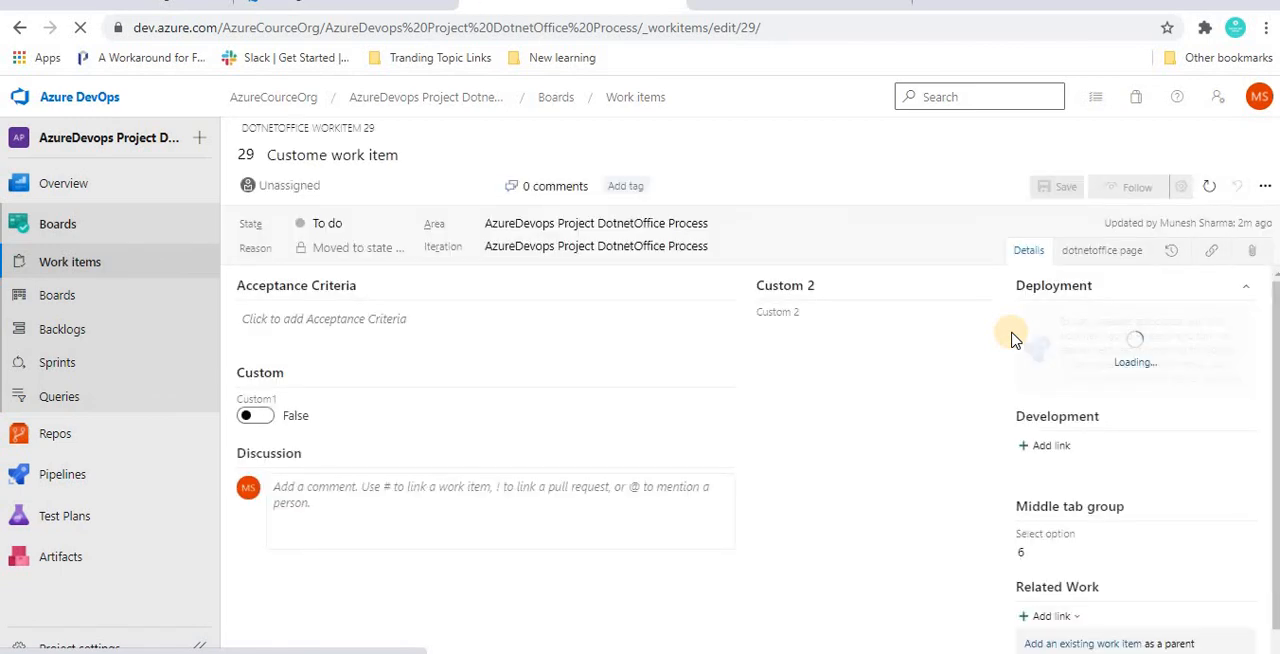
# Step: On the dotnetoffice page of work item 29, enter dot net office in custom field 1 and save the work item
pyautogui.click(1093, 258)
pyautogui.click(300, 323)
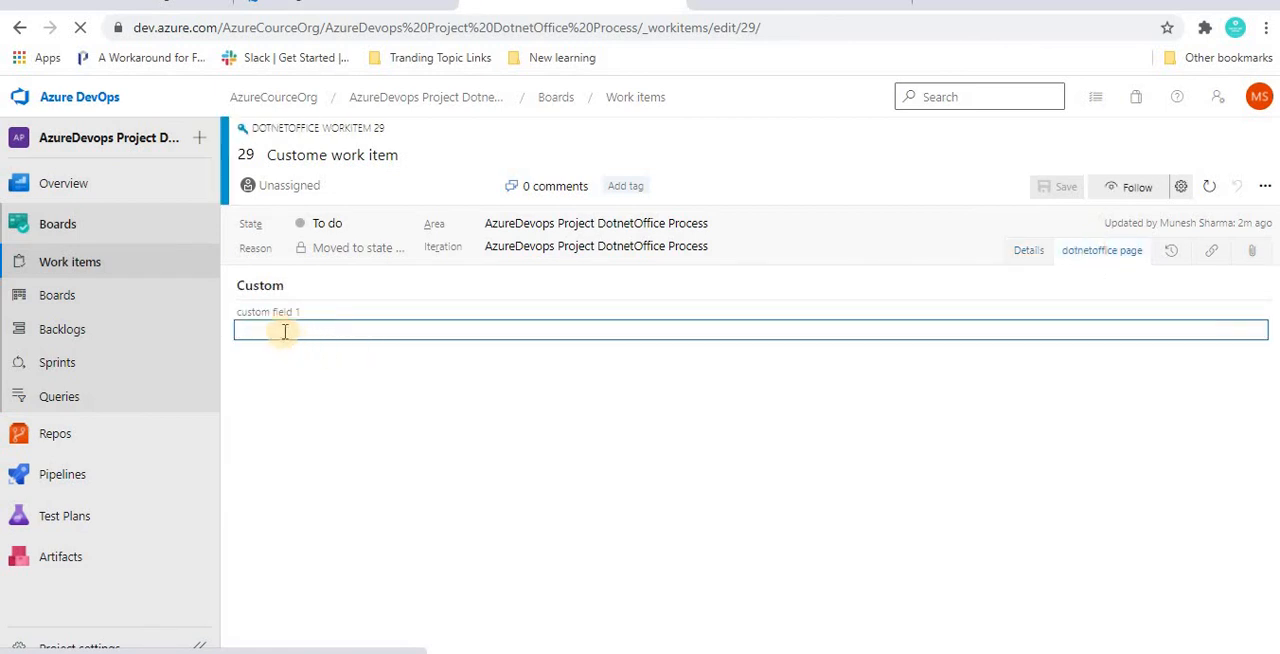
pyautogui.write('dot net office')
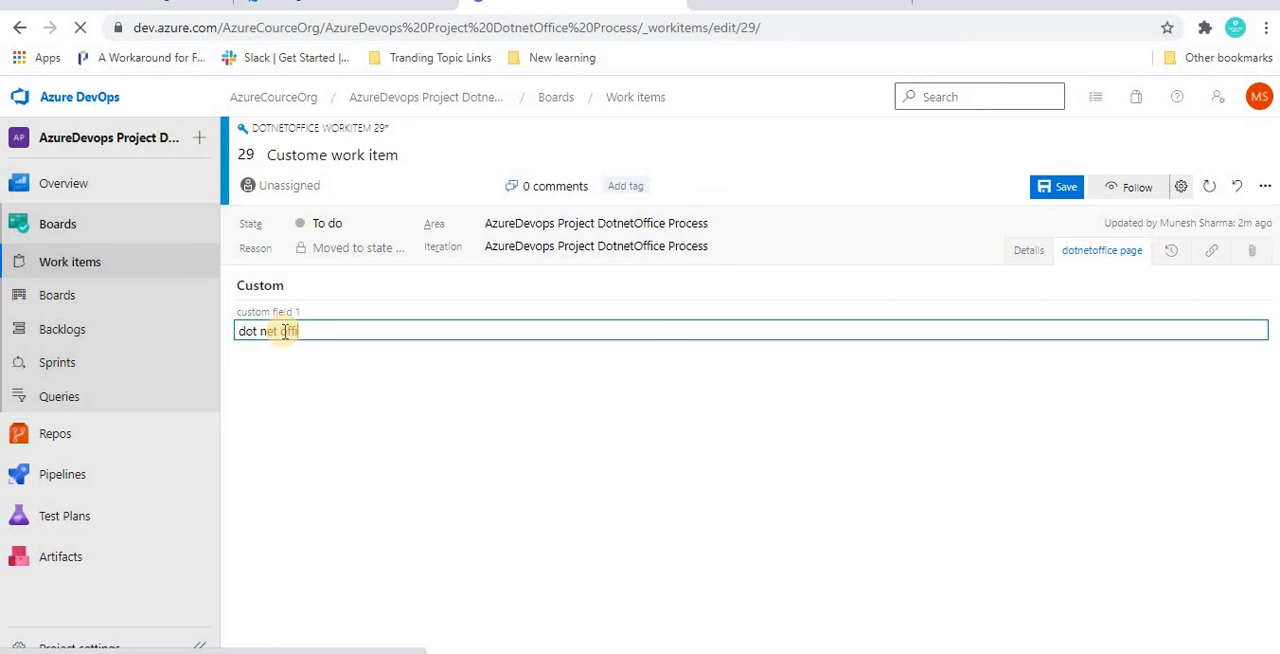
pyautogui.click(1052, 190)
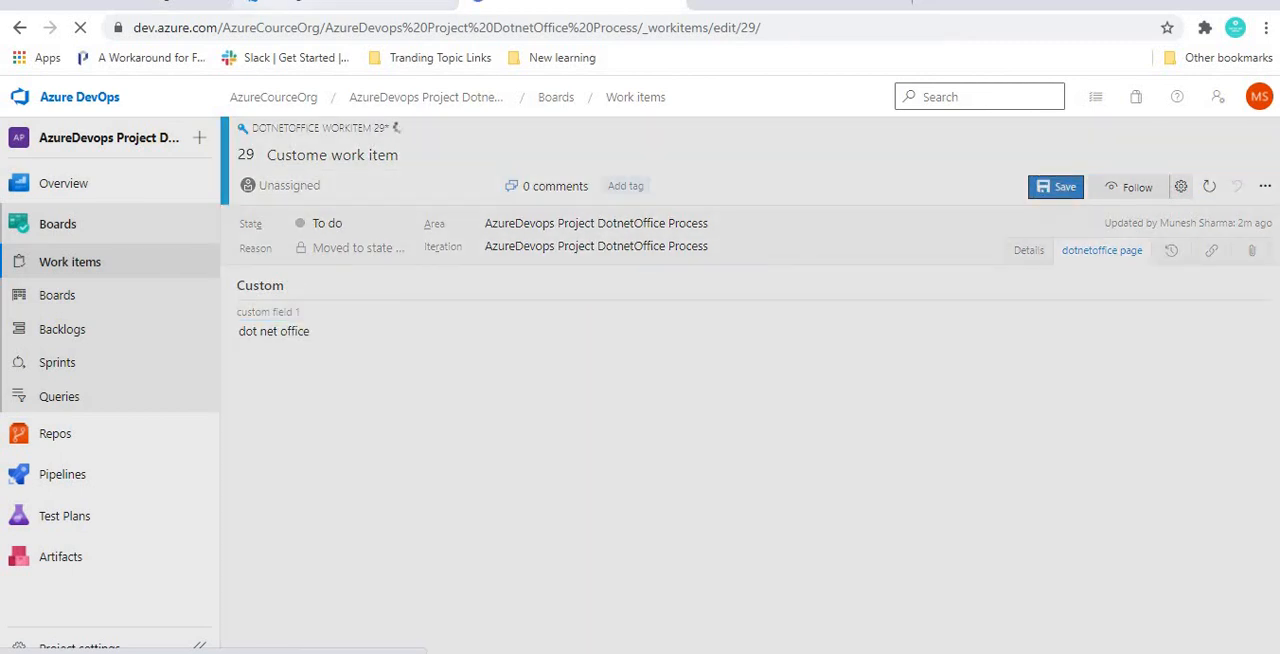
pyautogui.click(345, 3)
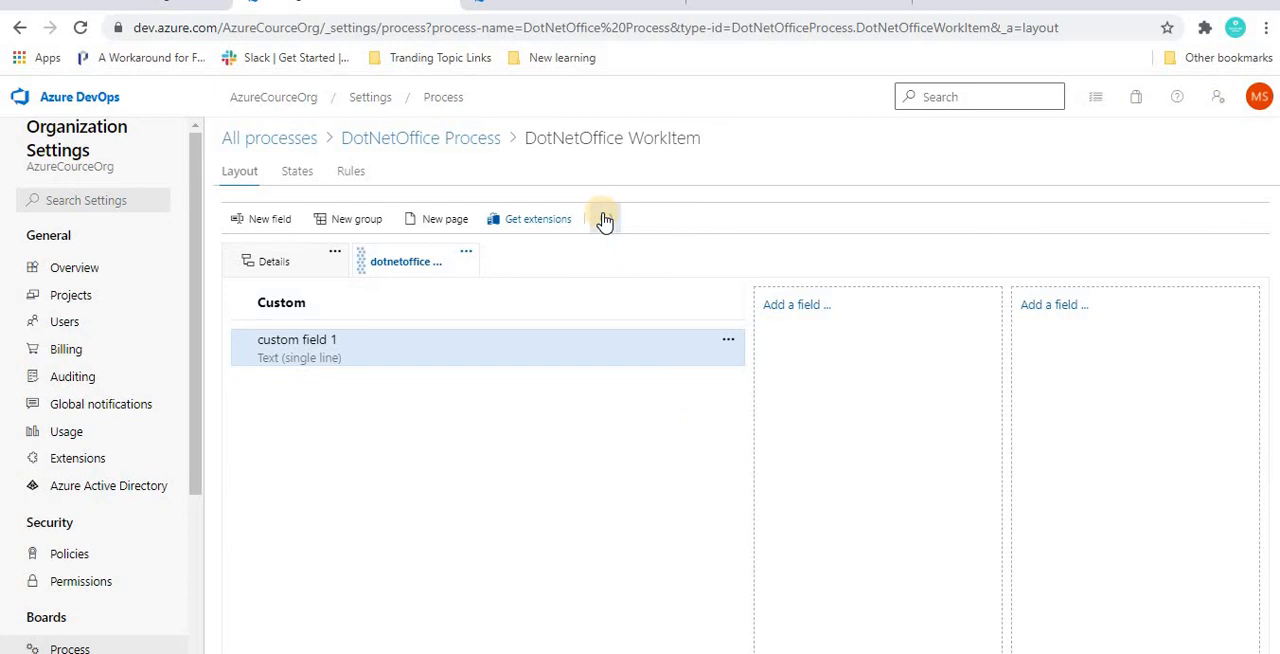
pyautogui.click(505, 538)
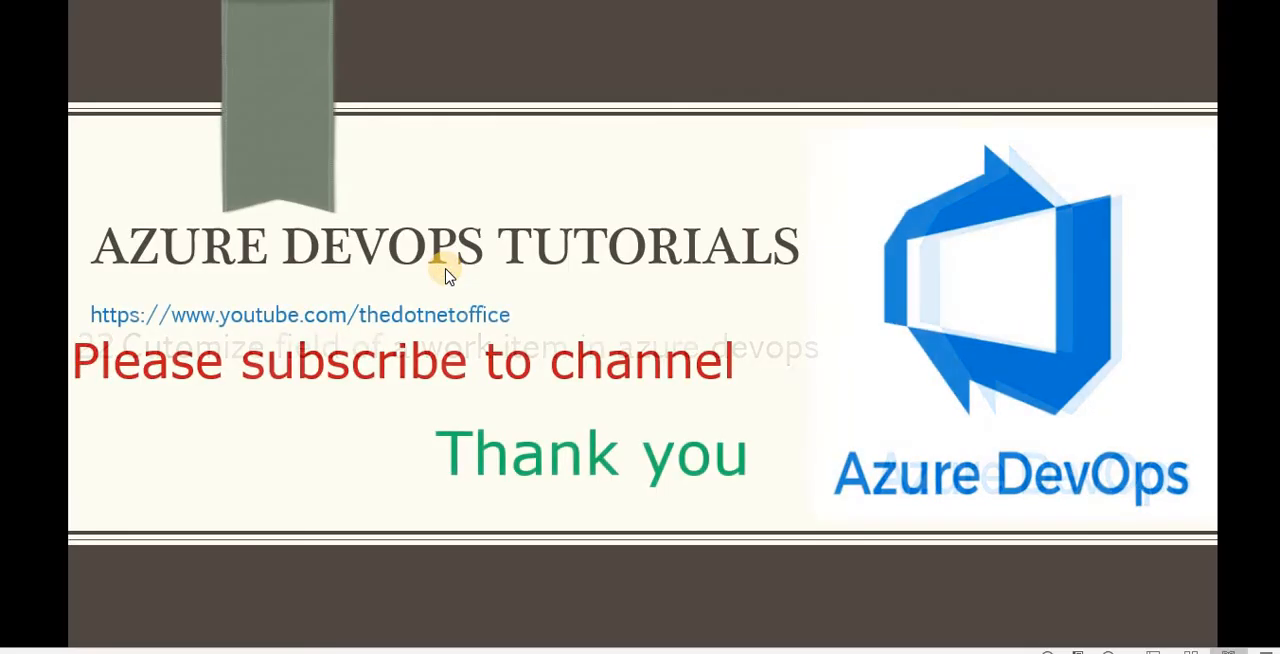
pyautogui.click(445, 272)
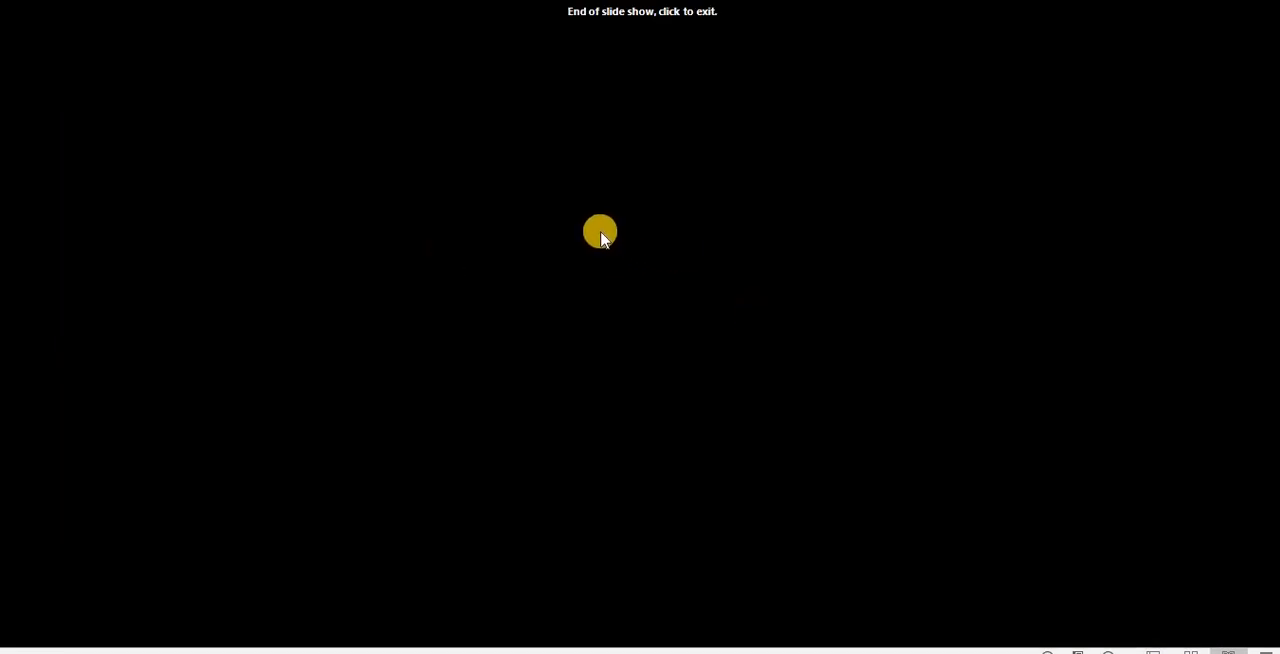